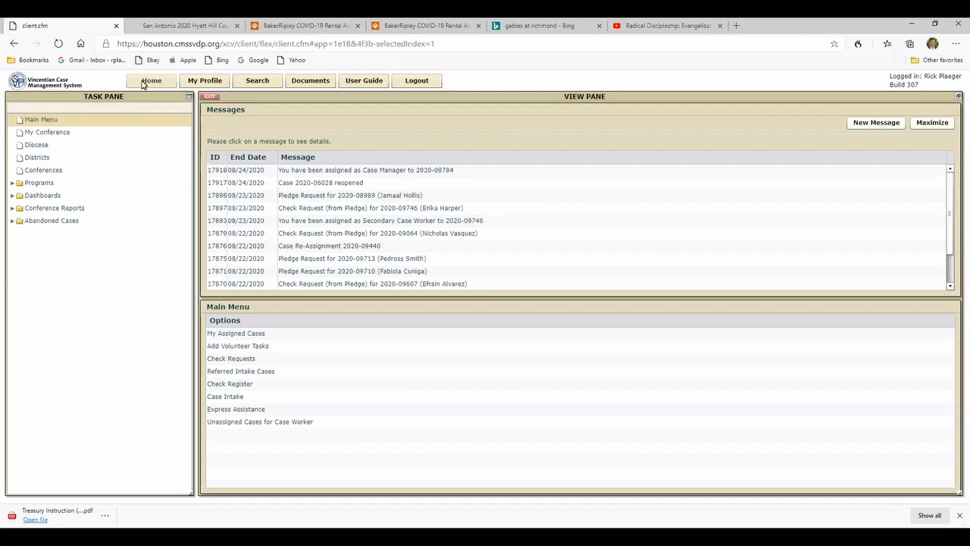
- Open the last-listed client case from My Assigned Cases
click(233, 335)
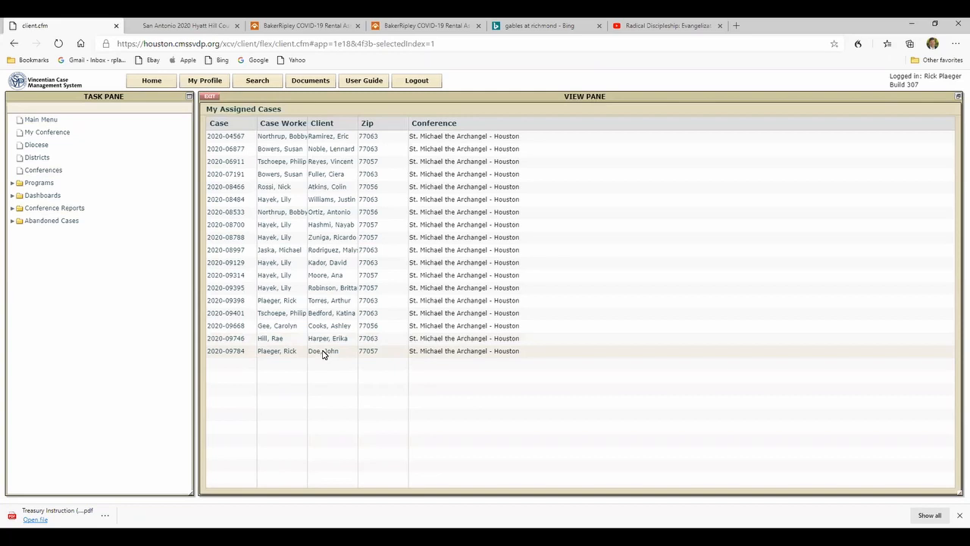
double_click(322, 353)
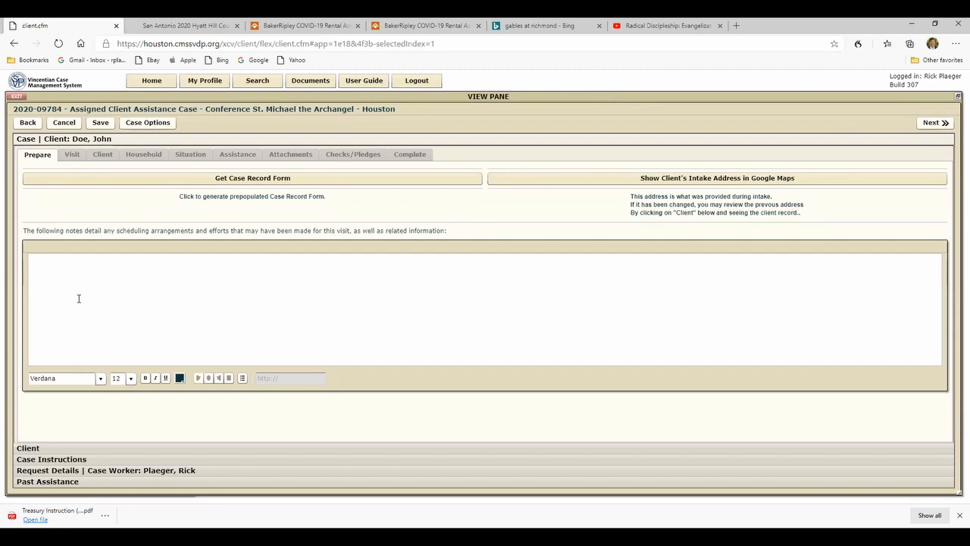
- Generate and review the prepopulated Case Record Form through its release section, and delete the document
click(237, 179)
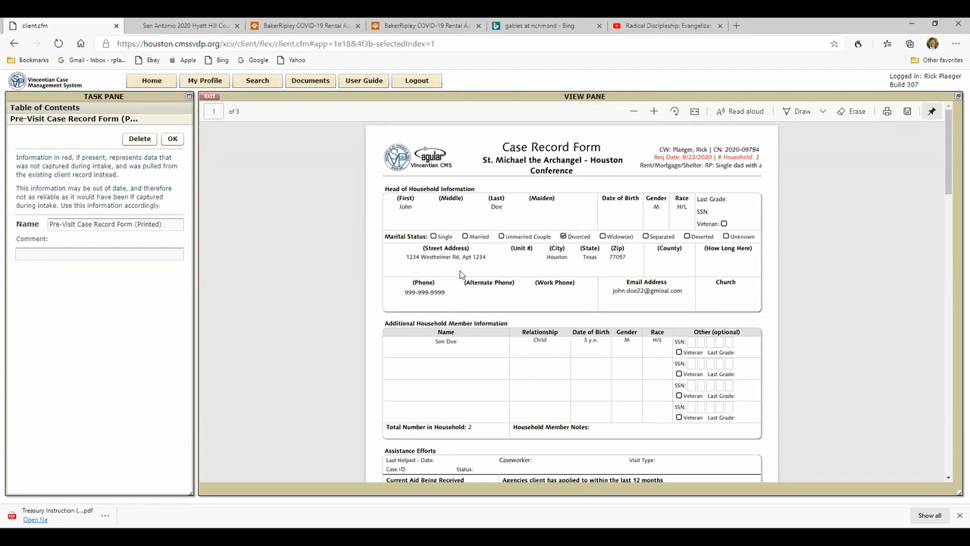
scroll(447, 278, down, 1)
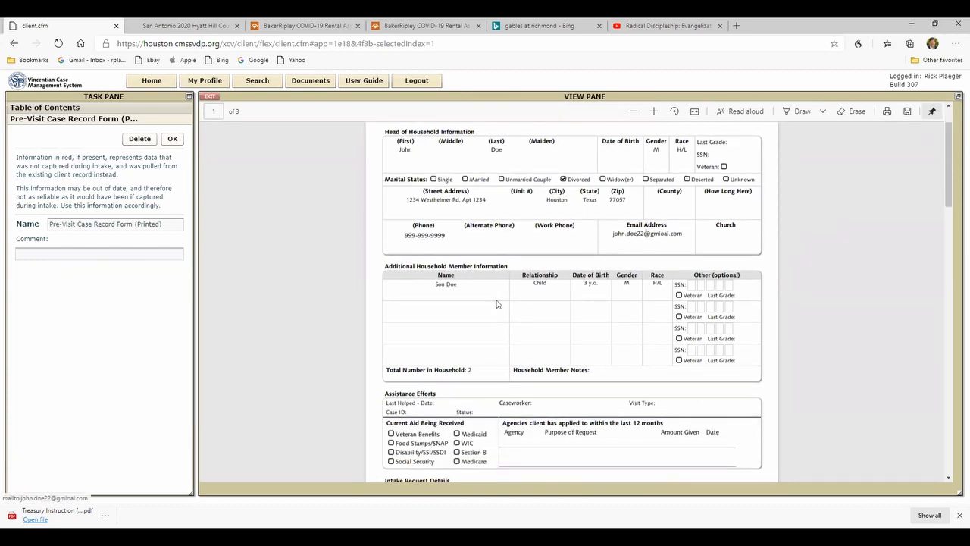
scroll(458, 278, down, 2)
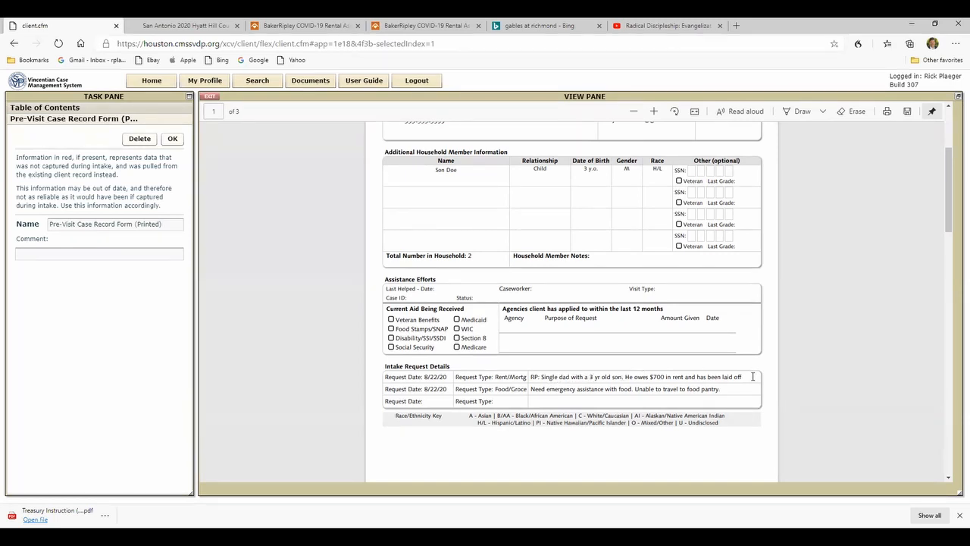
scroll(725, 377, down, 4)
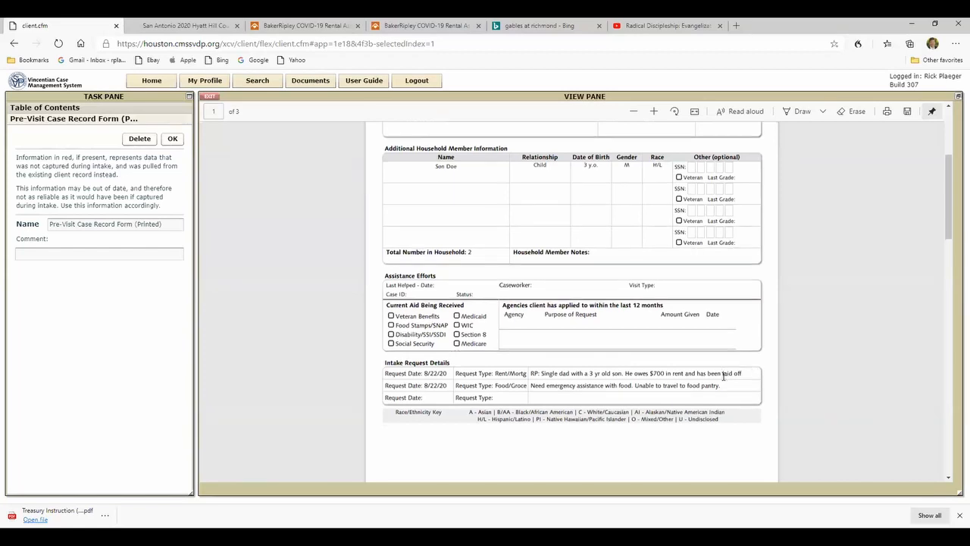
scroll(725, 377, down, 2)
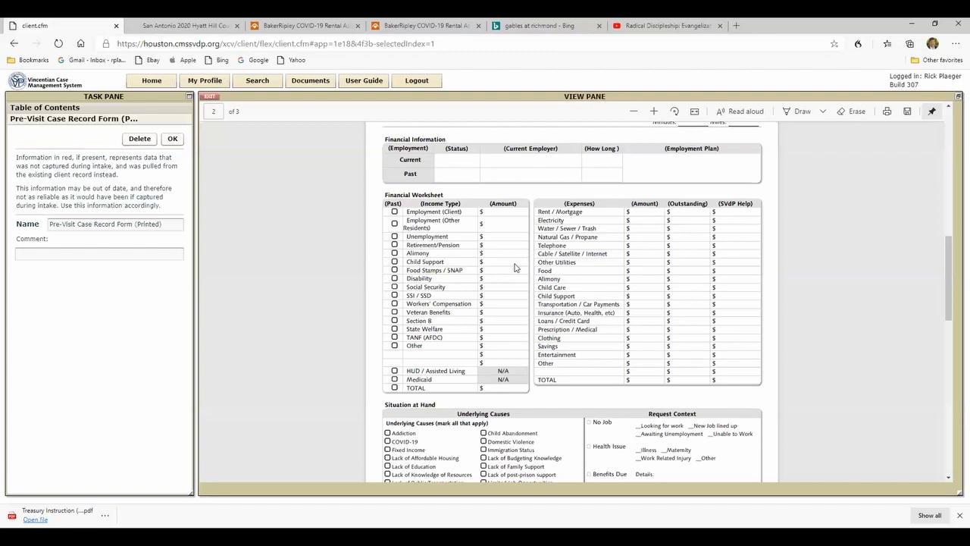
scroll(514, 267, down, 4)
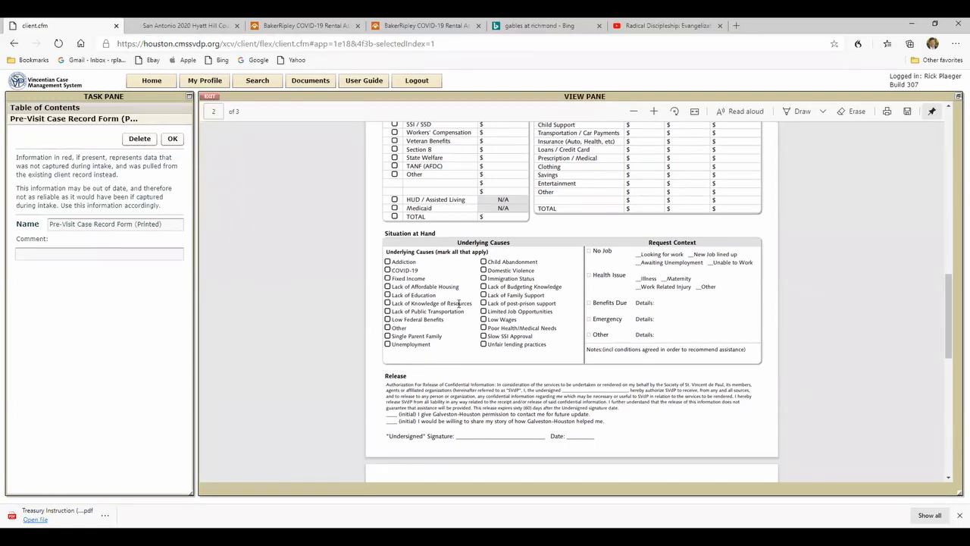
scroll(458, 303, down, 1)
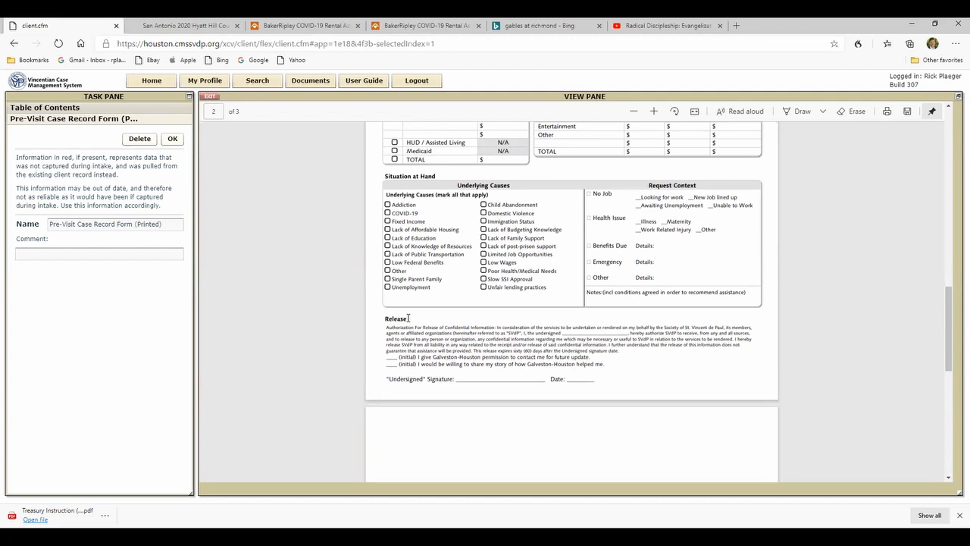
click(141, 141)
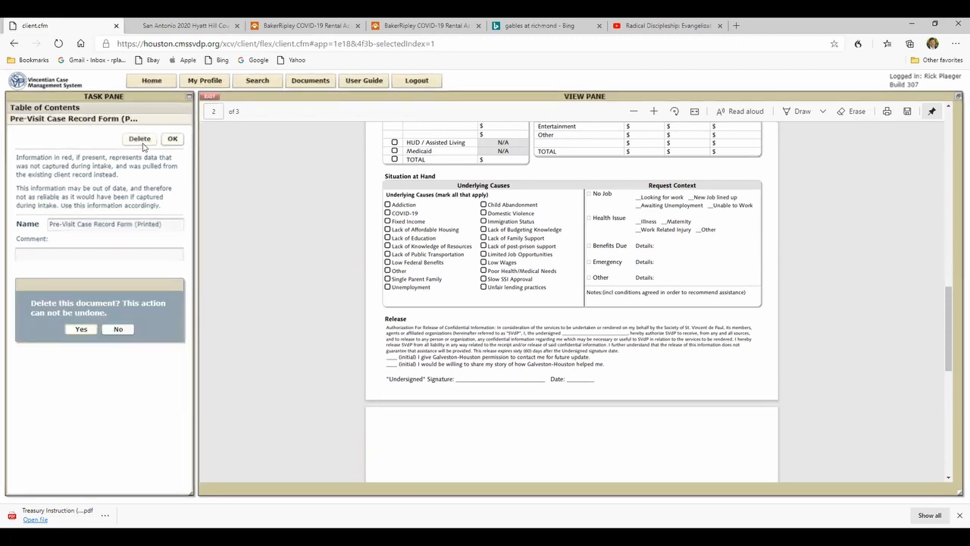
click(80, 331)
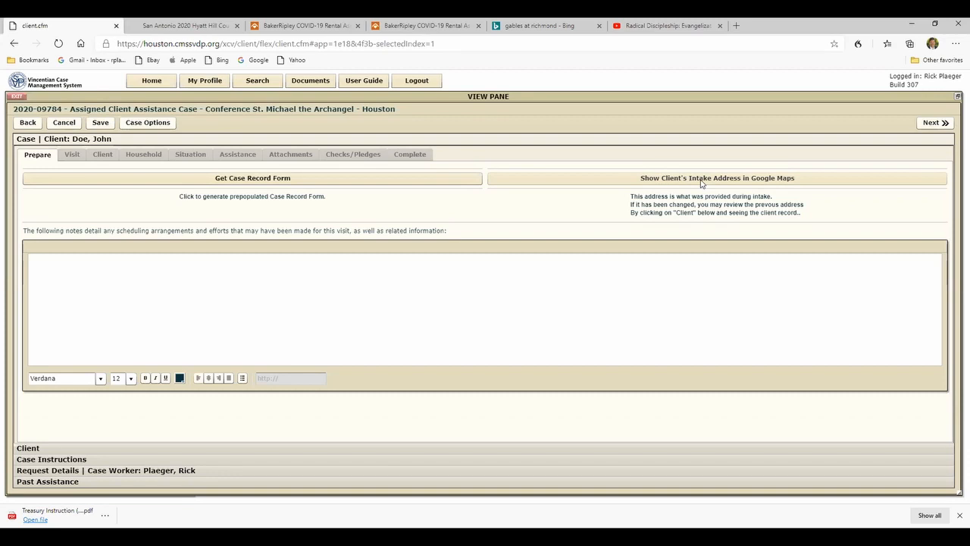
- Leave the preparation notes blank and set the visit type to Telephone with the date 08/22/2020
click(43, 262)
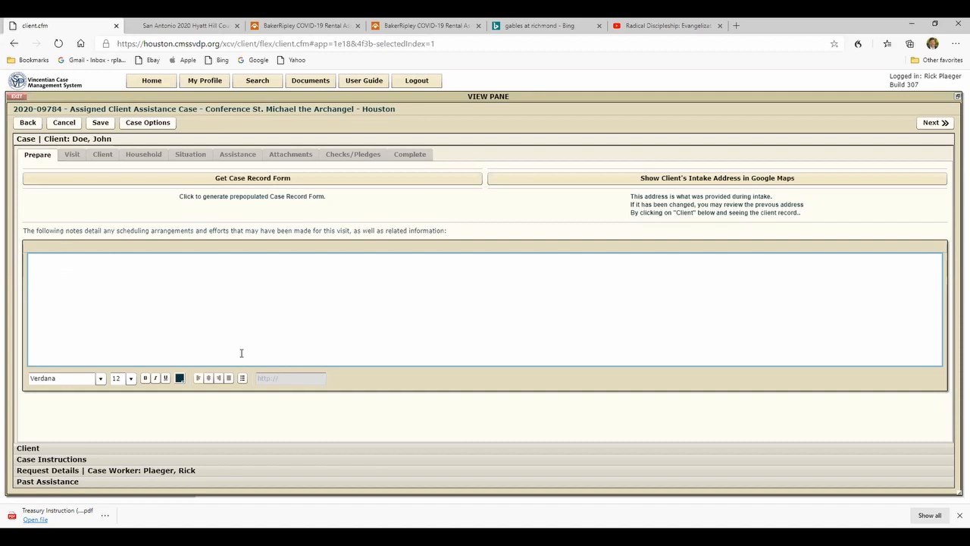
click(943, 124)
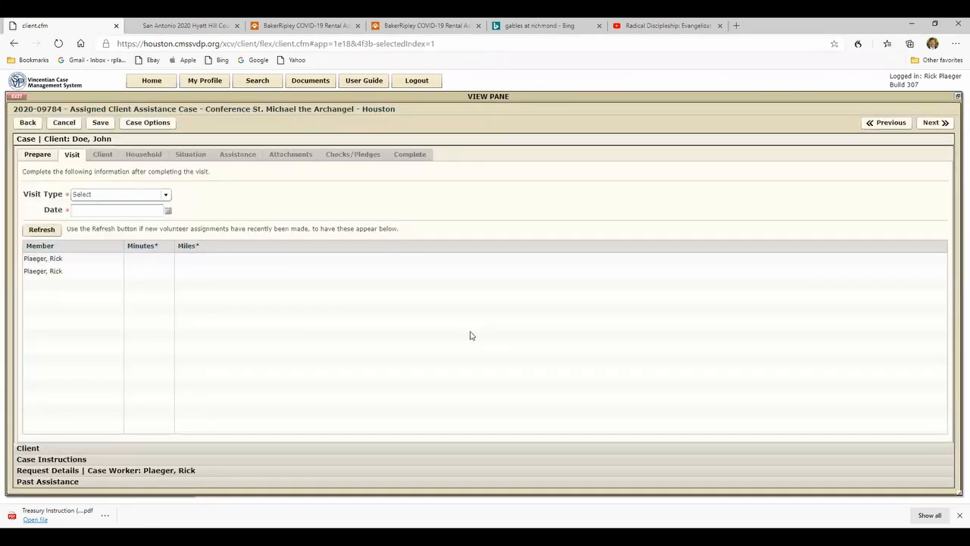
click(167, 195)
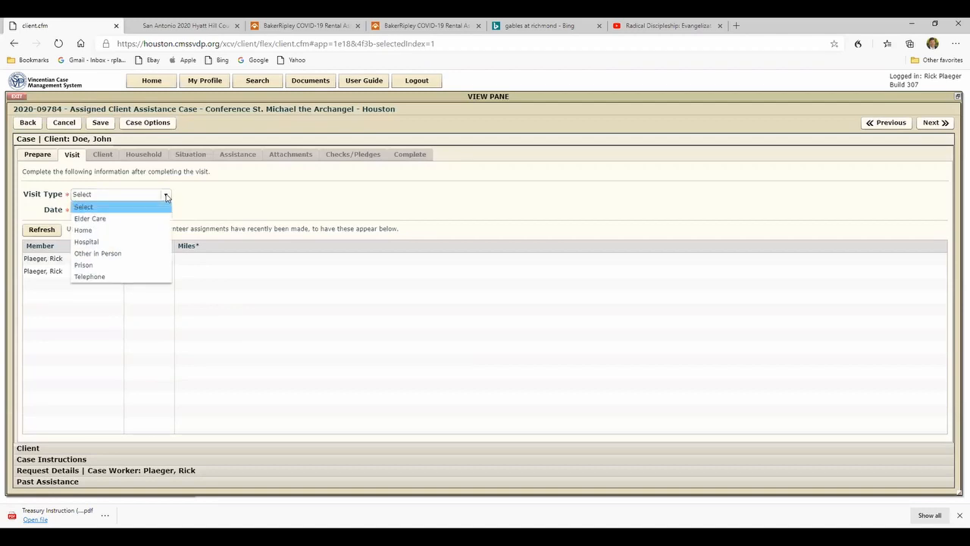
click(97, 277)
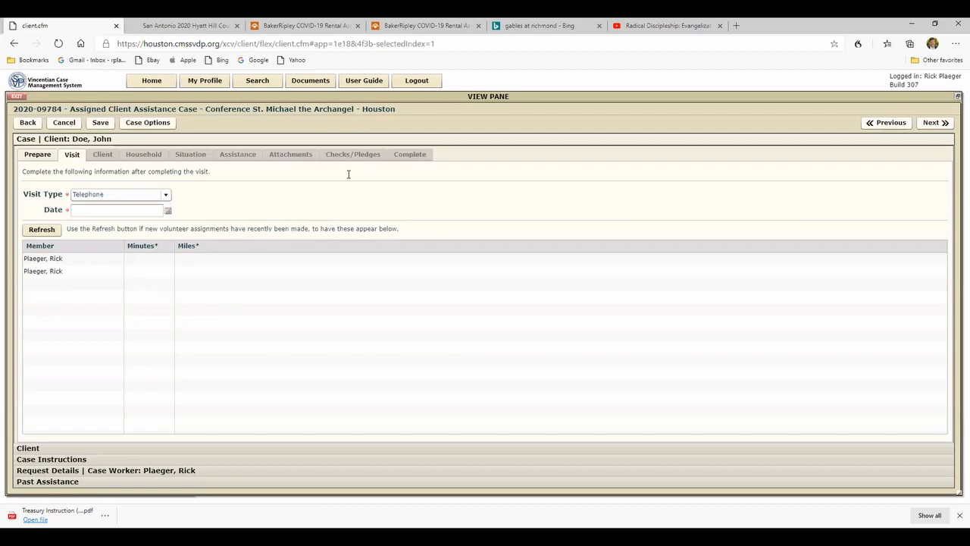
click(169, 212)
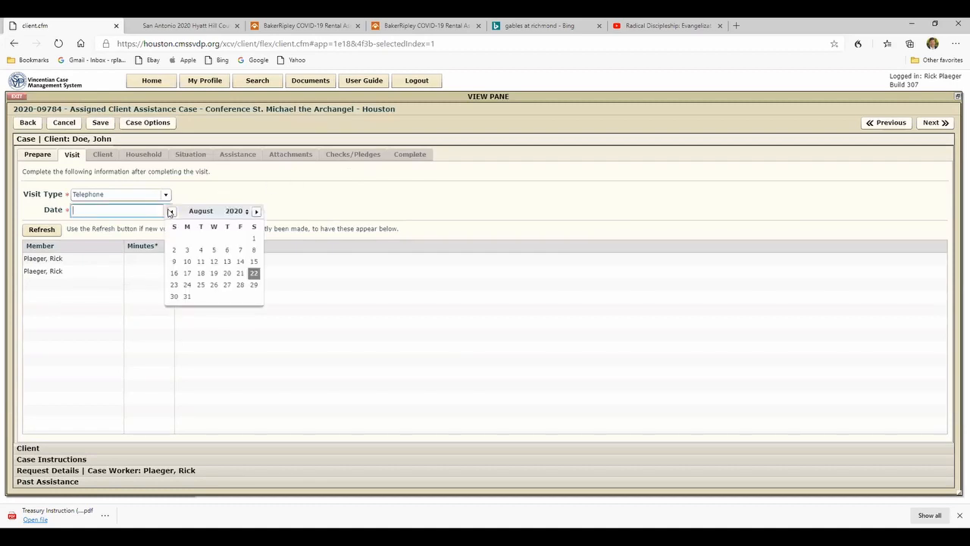
click(253, 274)
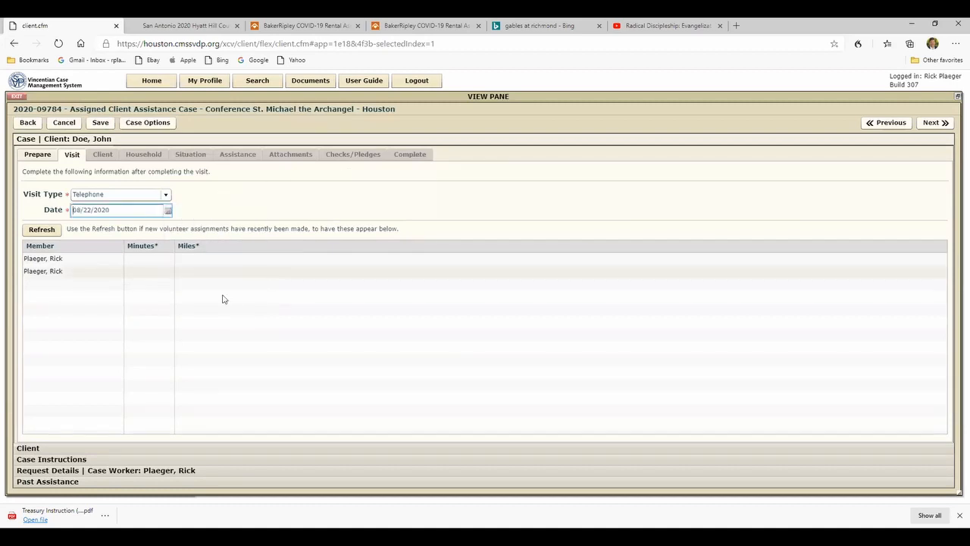
- Record 60 minutes and 0 miles for the first member and 10 minutes and 0 miles for the second, and proceed to the client profile
click(140, 263)
text(60)
click(187, 262)
text(0)
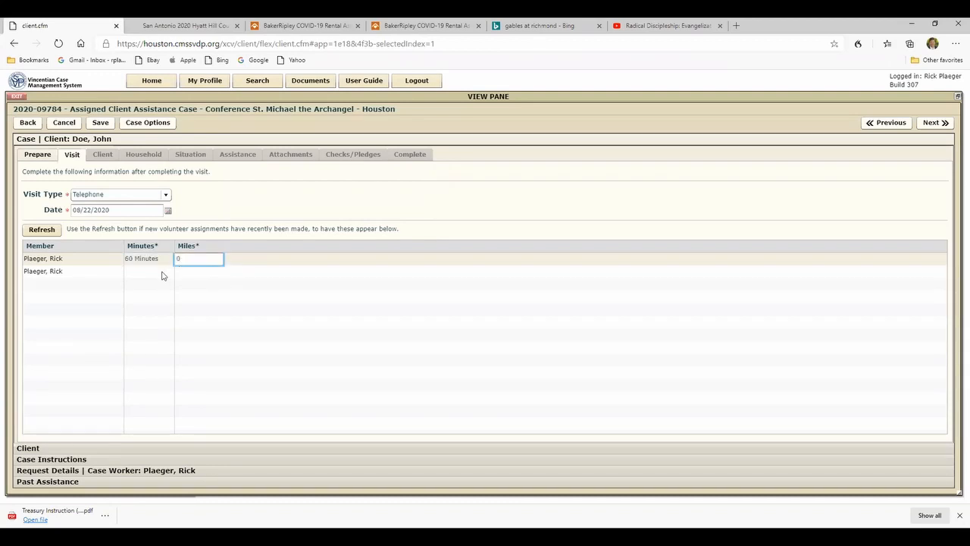
click(149, 272)
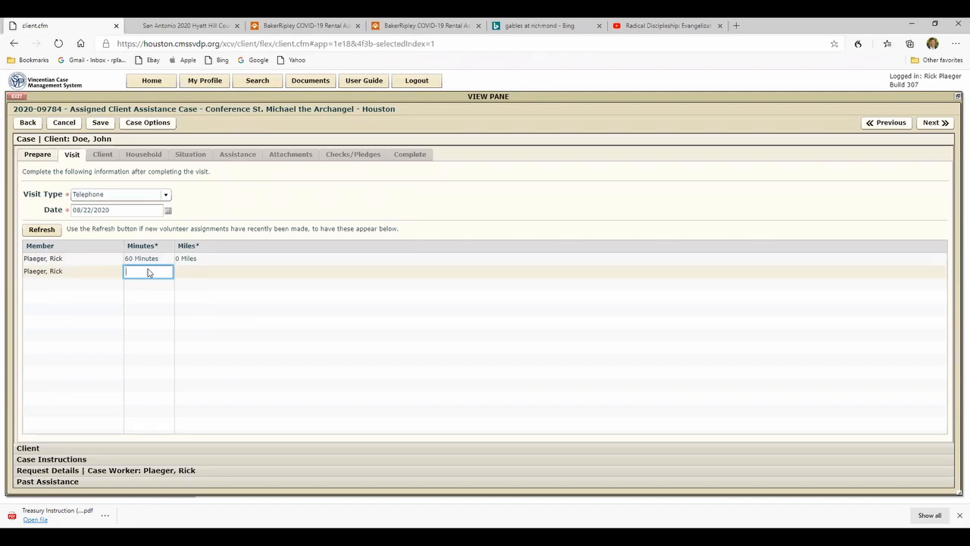
text(10)
click(184, 276)
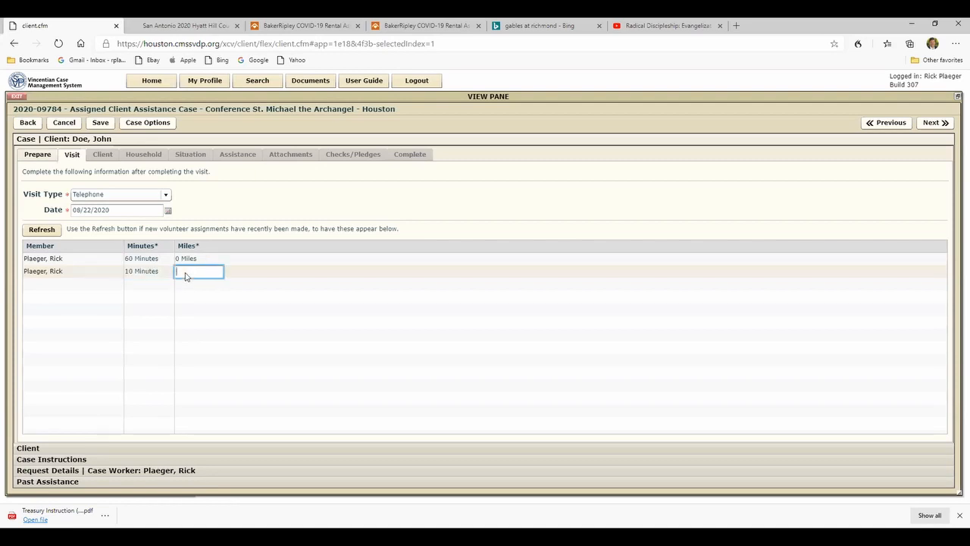
text(0)
key(BackSpace)
click(935, 124)
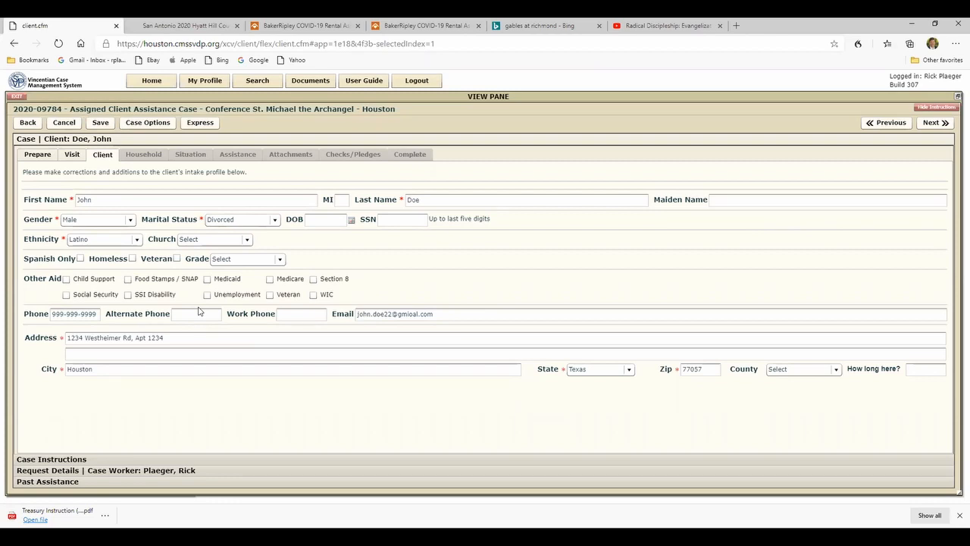
- Enter the apartment complex name on the client's second address line and proceed to the phone and email matches
click(72, 355)
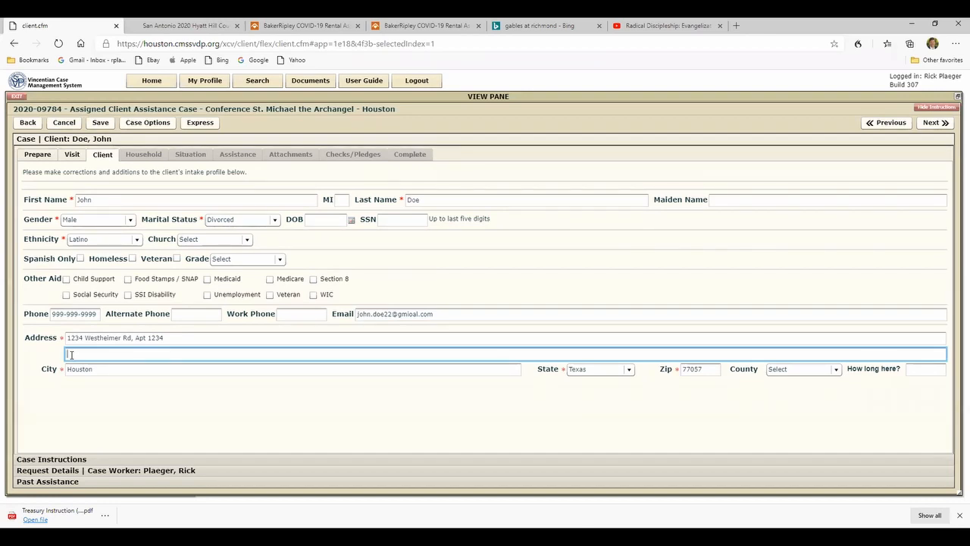
text(Westheimer Apartment)
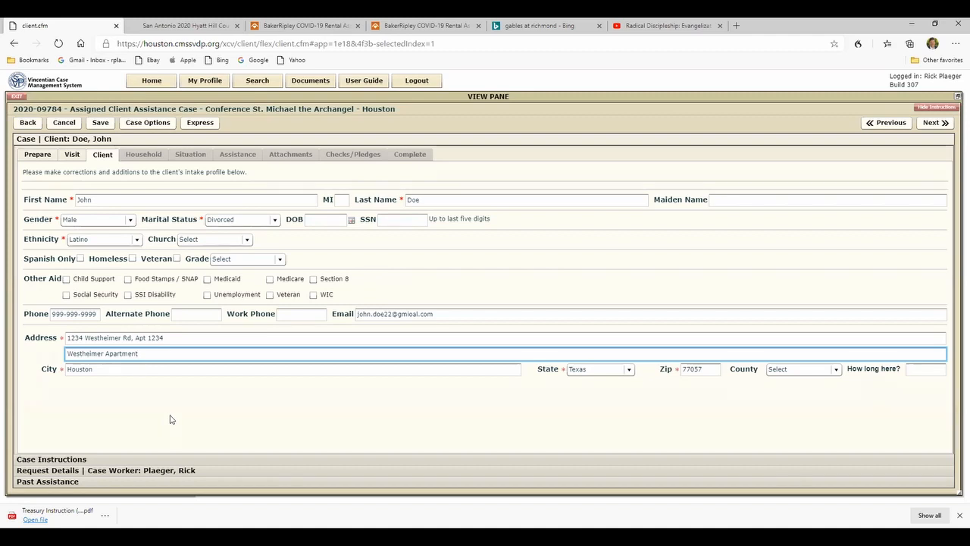
click(934, 125)
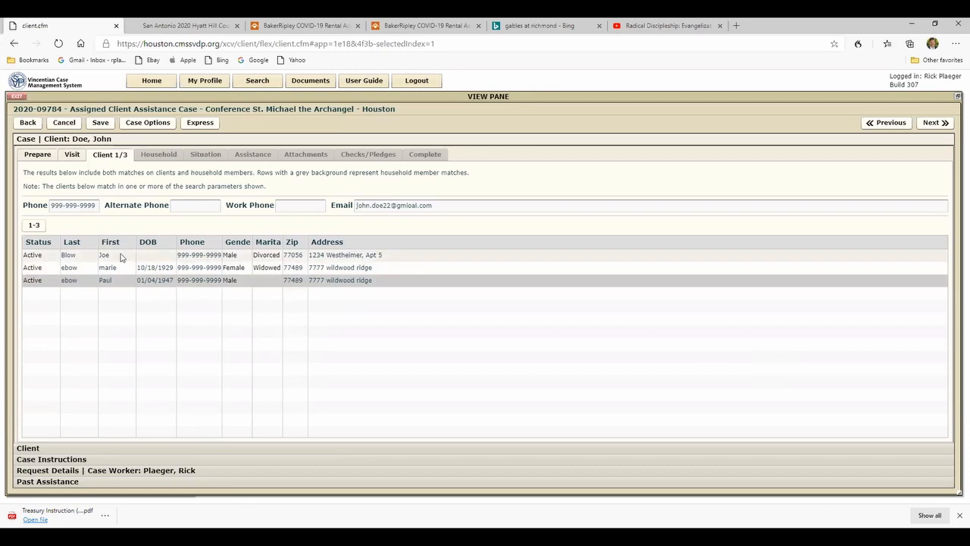
- Open the case search, clear its previous criteria and search for cases by the matching client's full last name
click(256, 81)
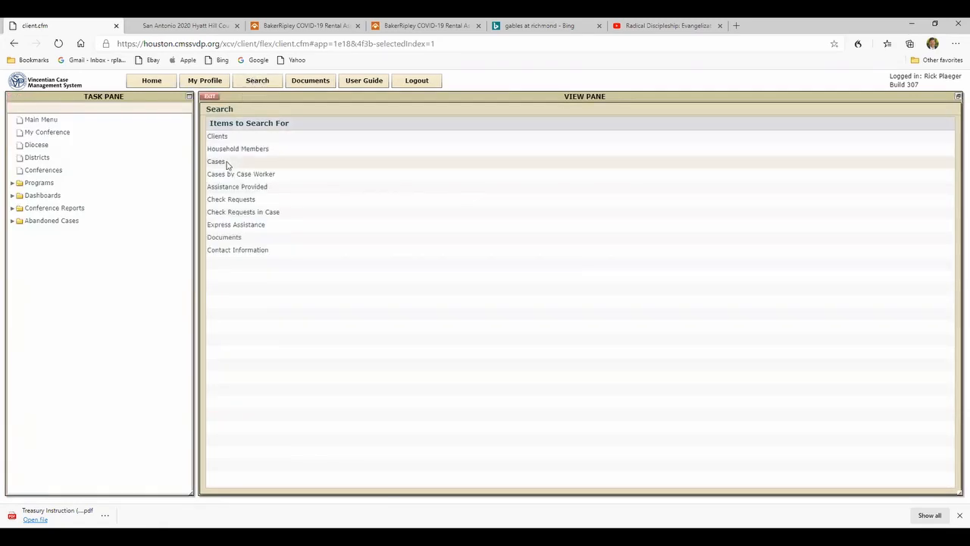
click(217, 161)
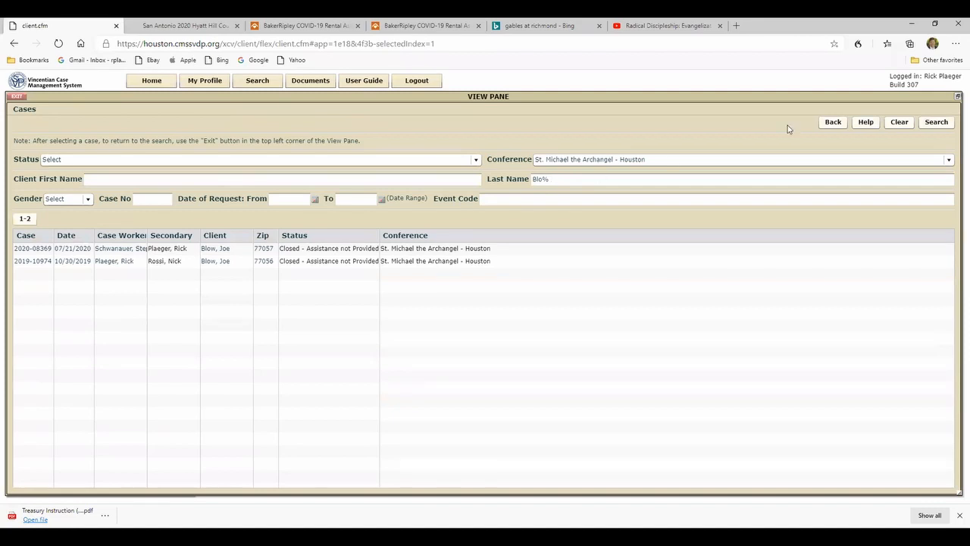
click(896, 123)
click(535, 178)
text(Blow)
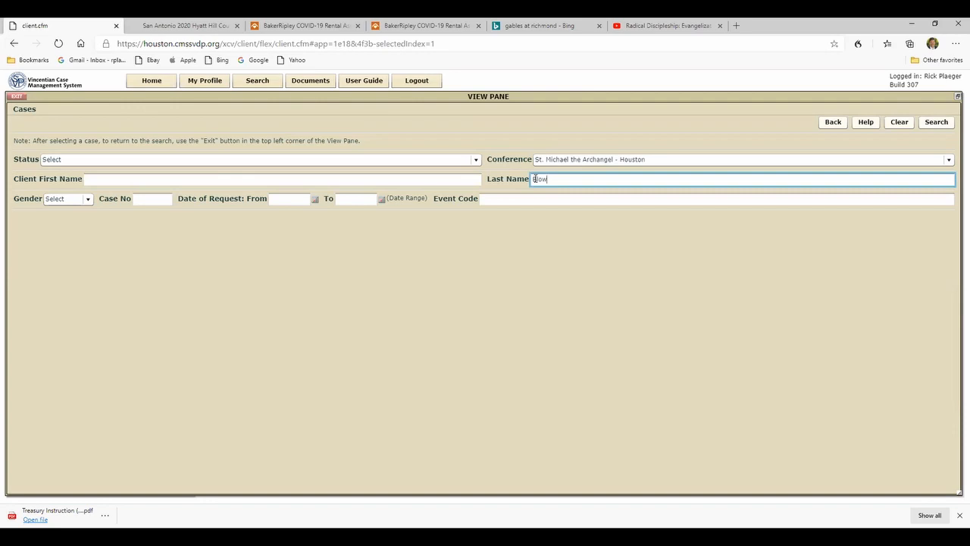
click(943, 123)
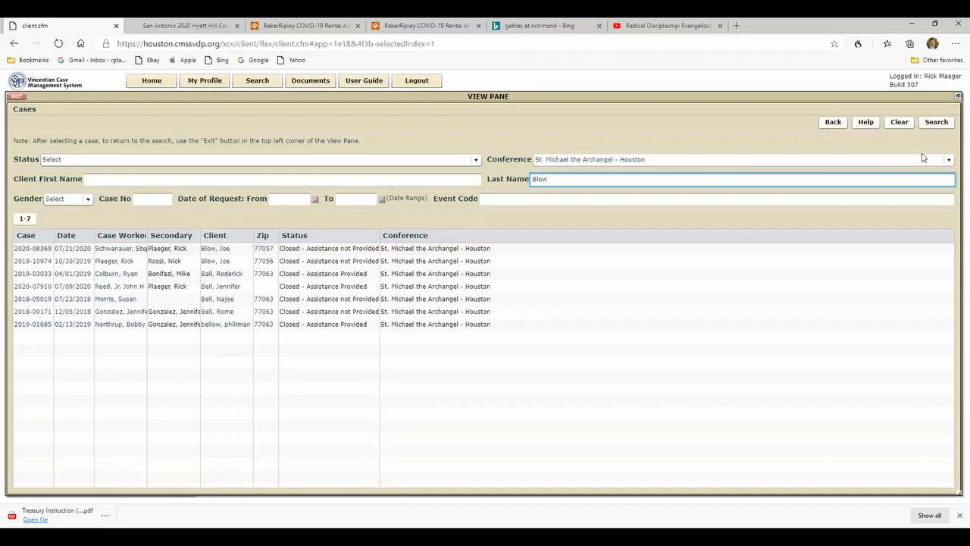
- Search again with the first three letters of the last name plus the % wildcard, and view the 07/21/2020 case's visit details
click(900, 122)
click(539, 179)
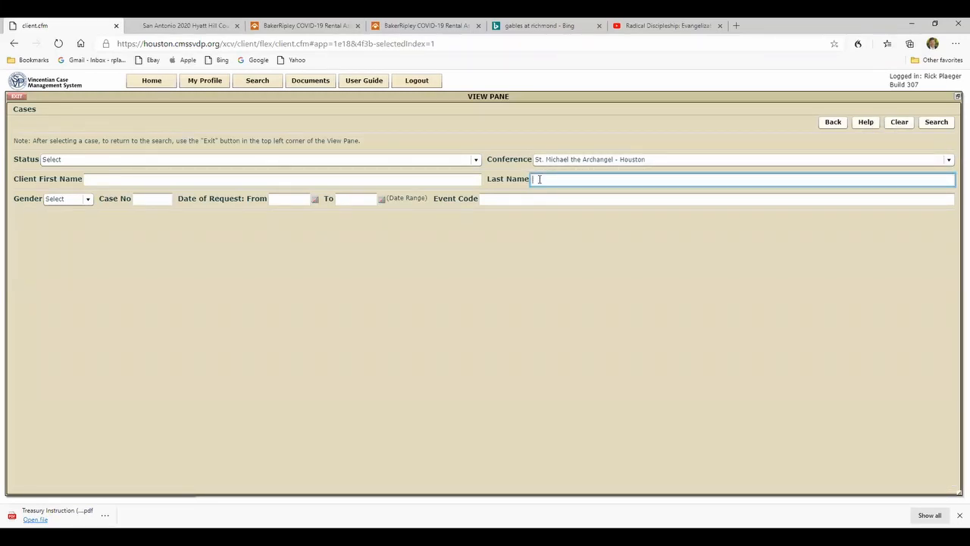
text(%)
key(Return)
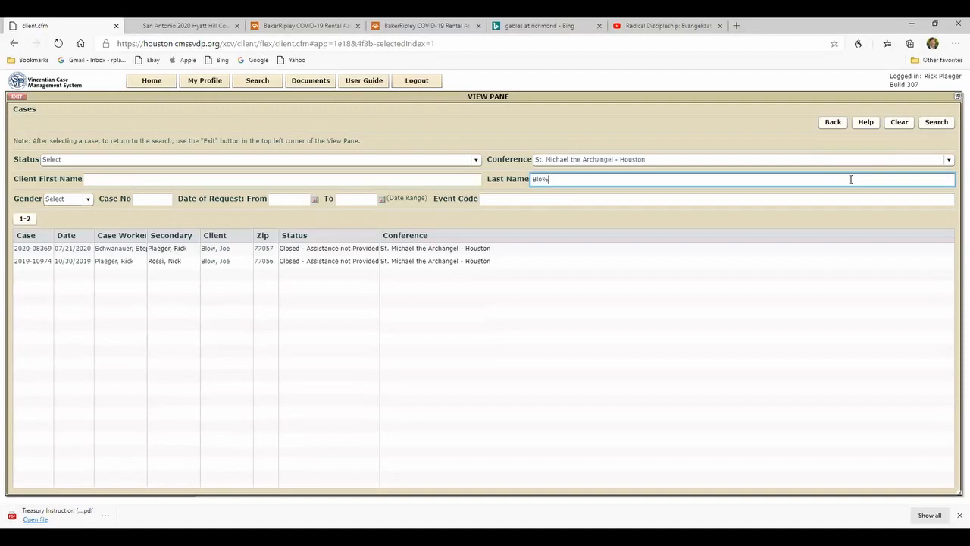
click(209, 253)
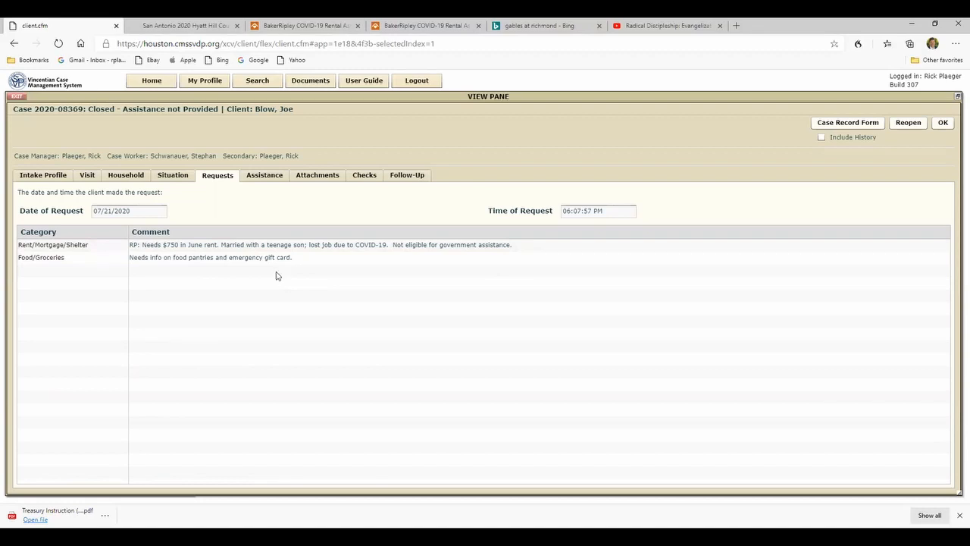
click(86, 175)
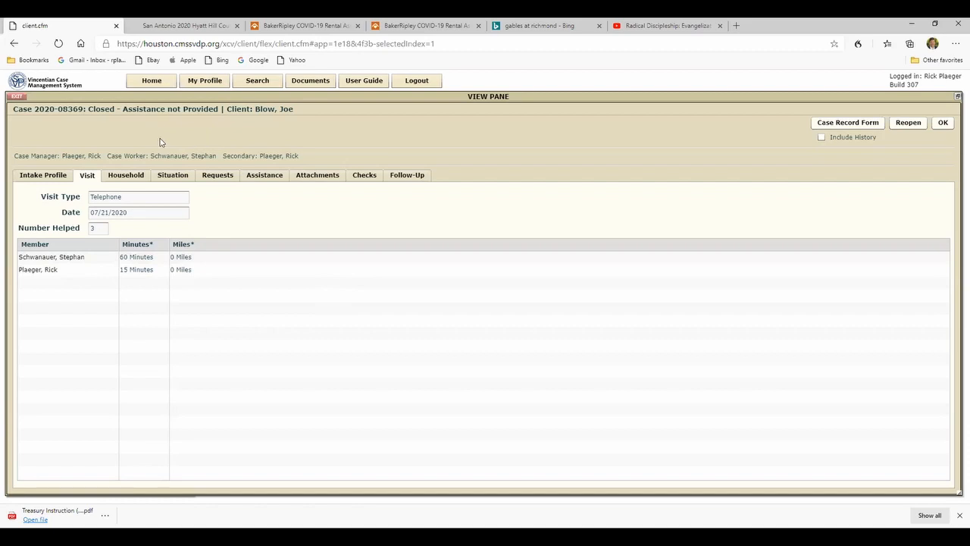
- Exit the closed case and the case search, and advance the assigned case to the client address matches
click(13, 97)
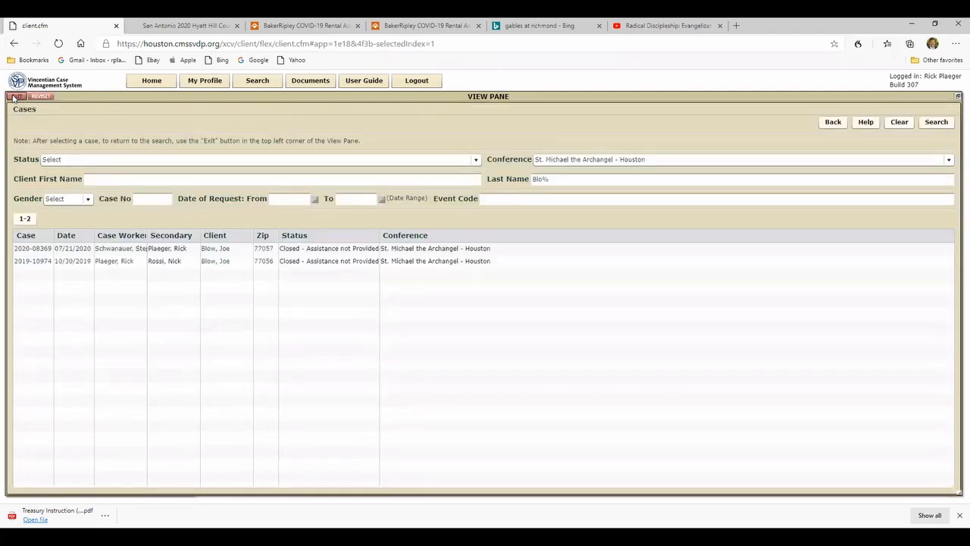
click(13, 97)
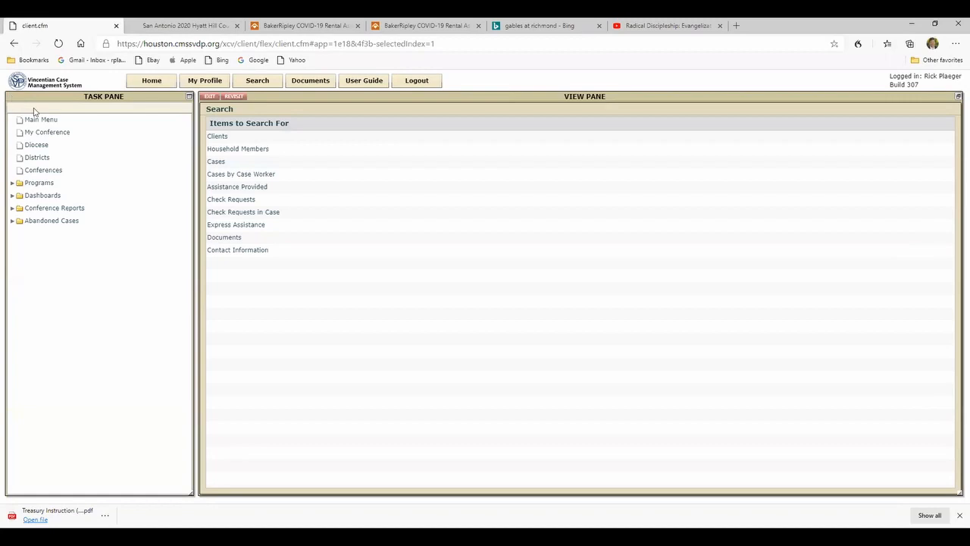
click(209, 97)
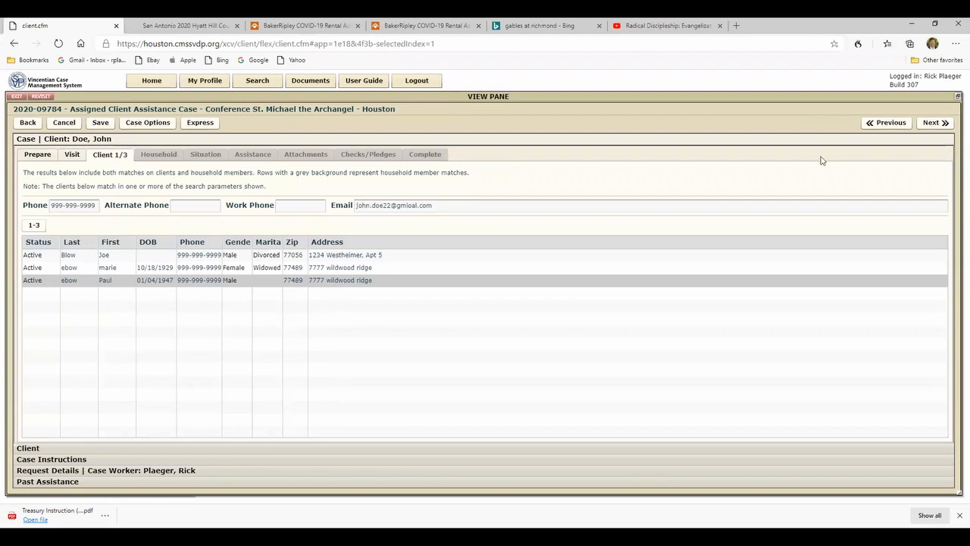
click(930, 123)
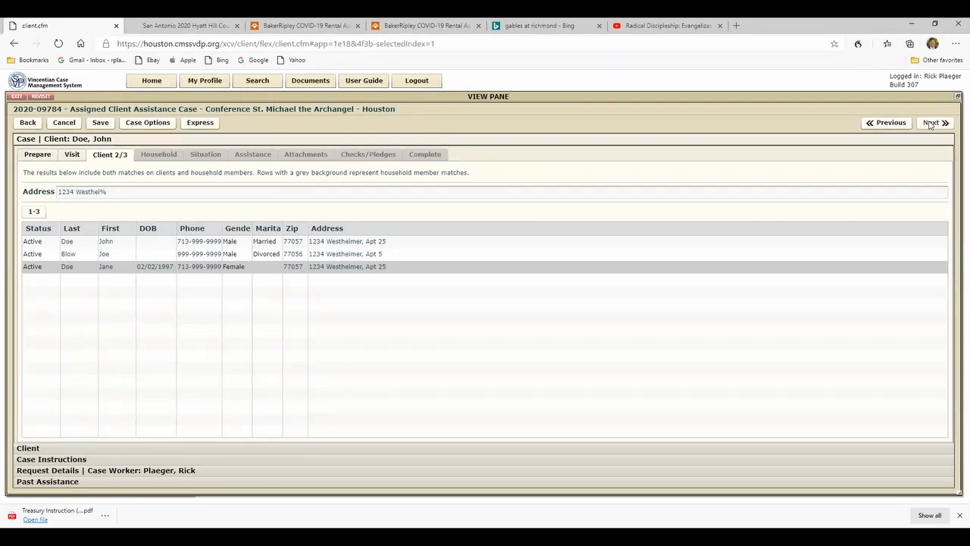
- Advance to the last-name matches, create a new client record, and proceed past the household list to the situation section
click(929, 124)
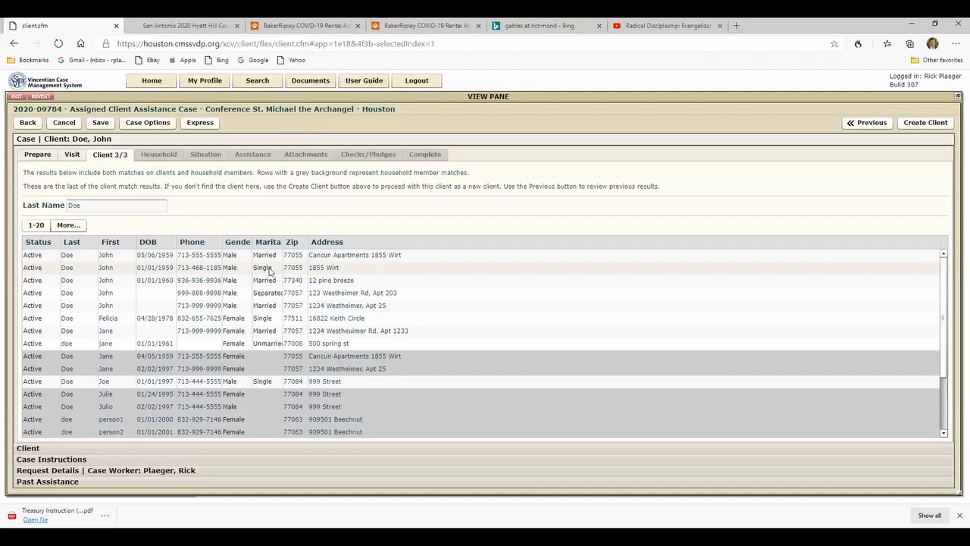
click(926, 124)
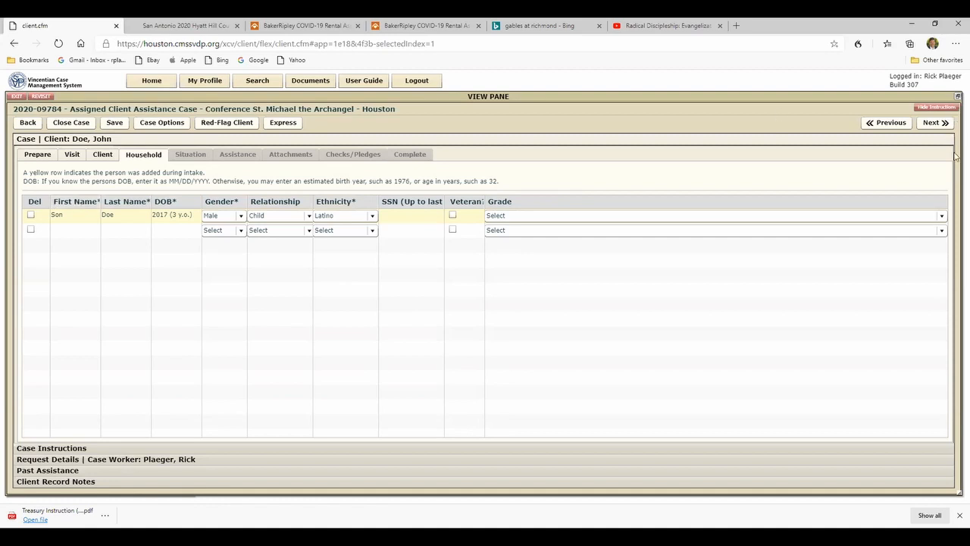
click(930, 124)
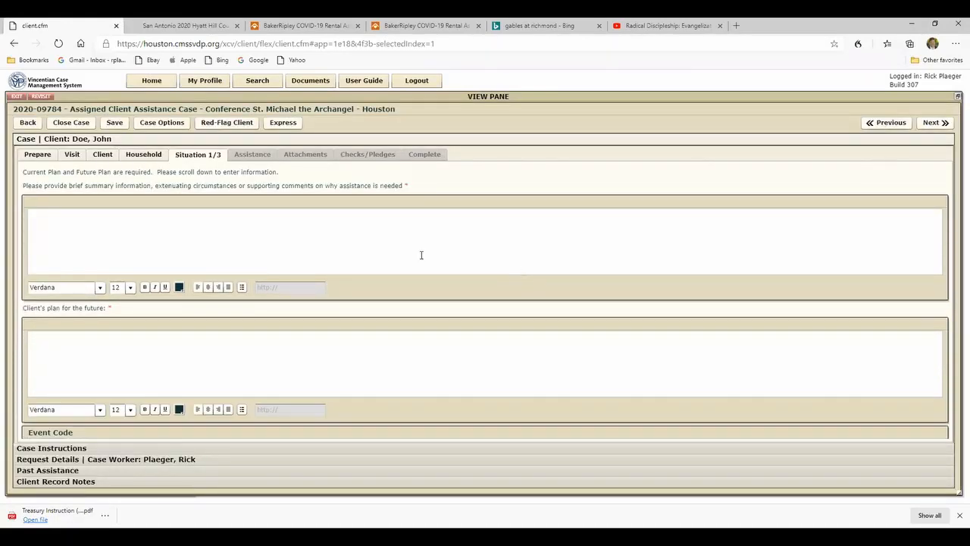
- Summarize the Acme Steel layoff, hoped-for recall, unemployment application, lack of family or other income, 3-yr-old son and emergency food need as the reason for assistance
click(32, 218)
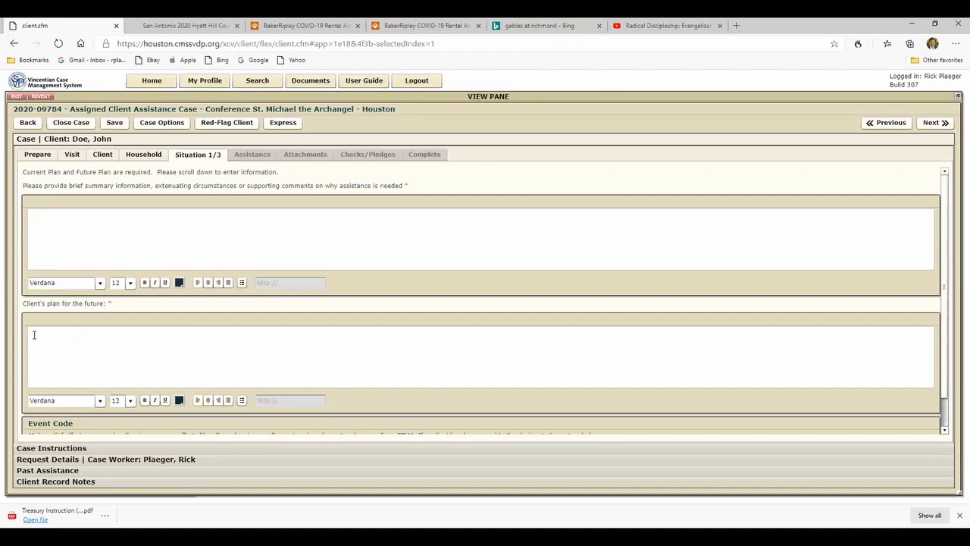
click(34, 215)
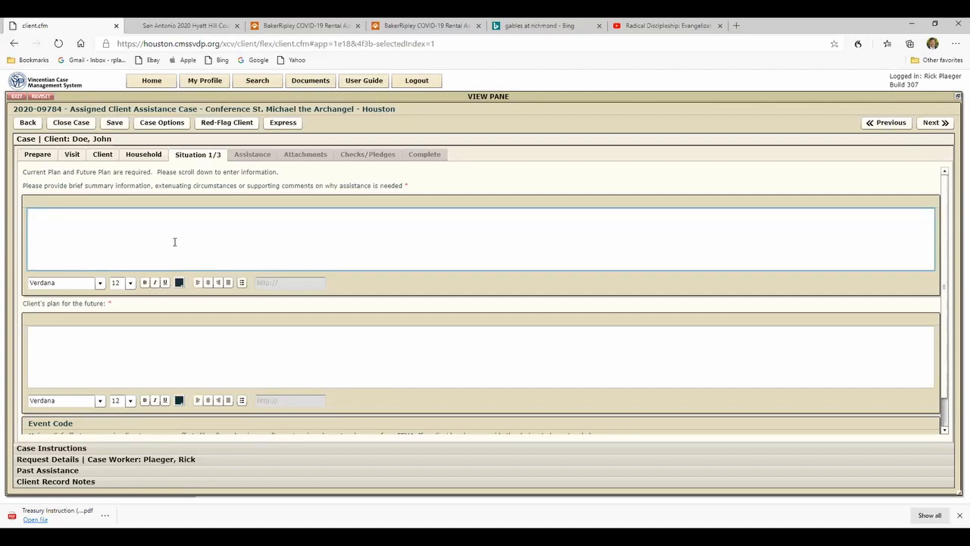
text(RP:)
text(FIN)
text(was laid off from work with Acme Steel.  He hopes to be called back to work after the pandemic.  He has applied for unemployment benefits.)
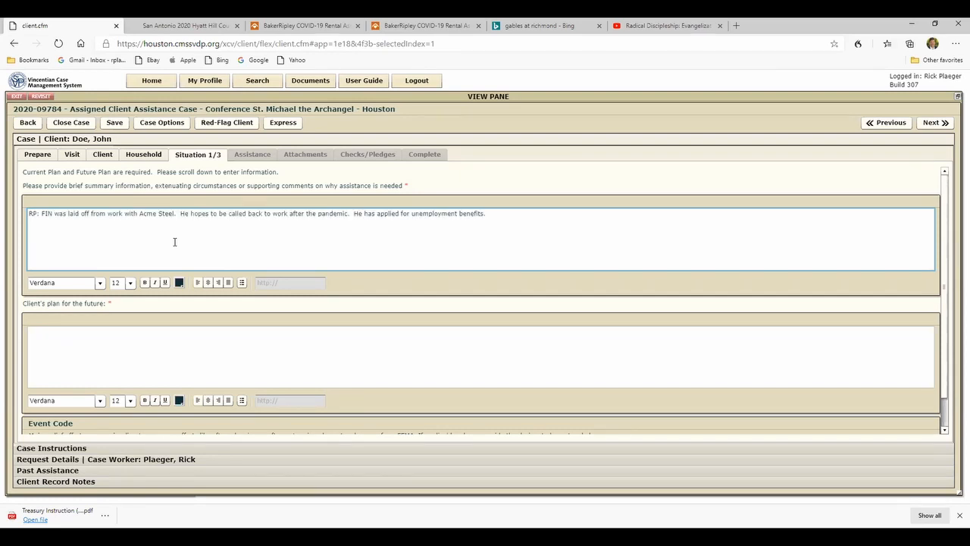
text(Has no)
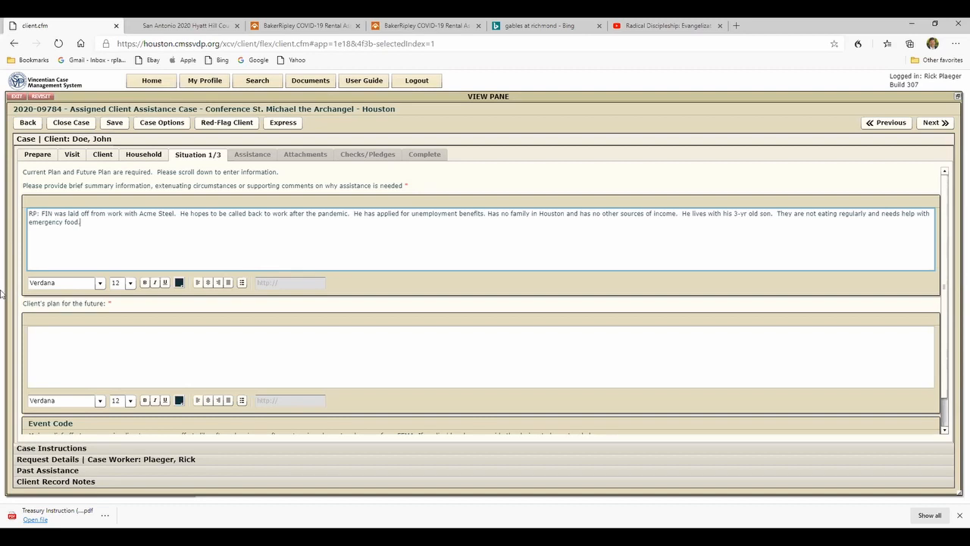
- Enter "Return to work" as the client's plan for the future
click(40, 332)
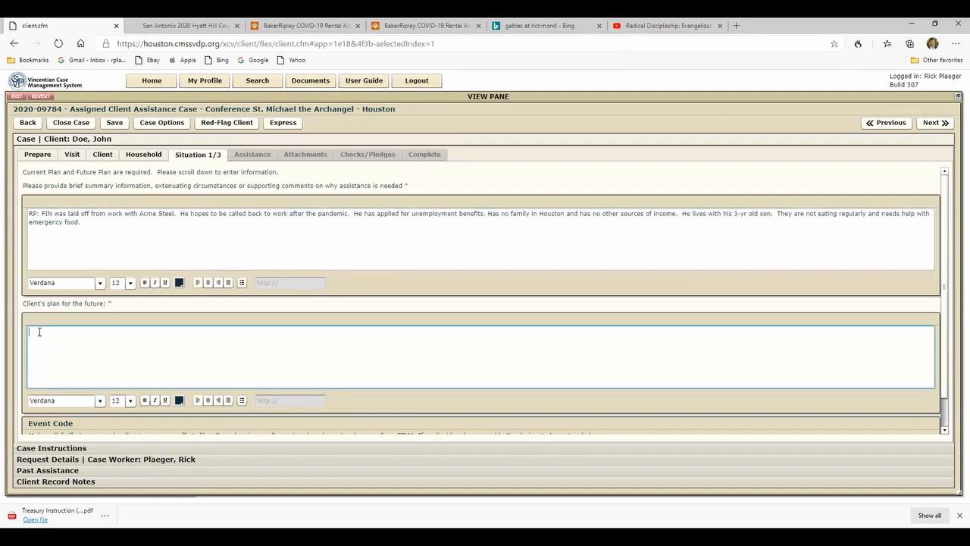
text(eturn to work)
scroll(944, 356, down, 1)
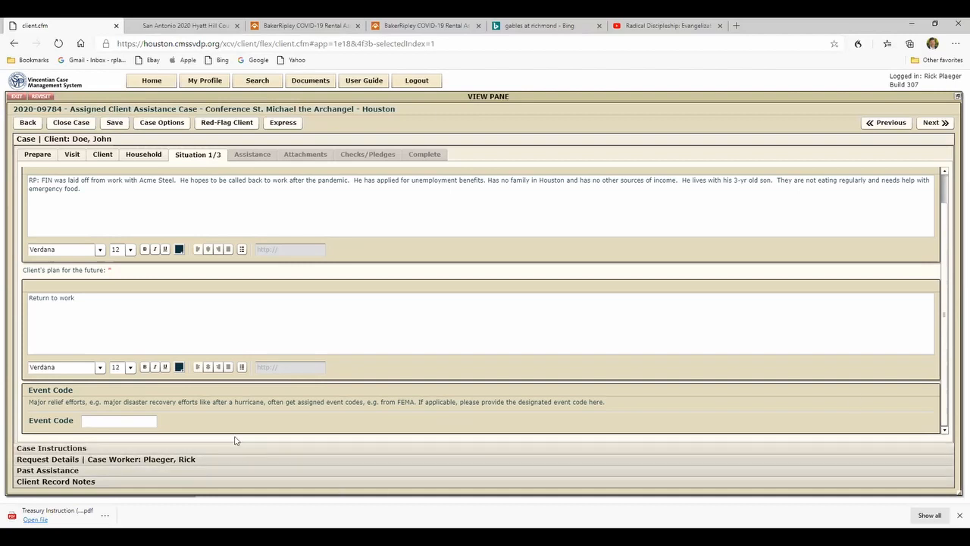
click(90, 421)
text(SVdP 1)
key(BackSpace)
key(BackSpace)
text(1)
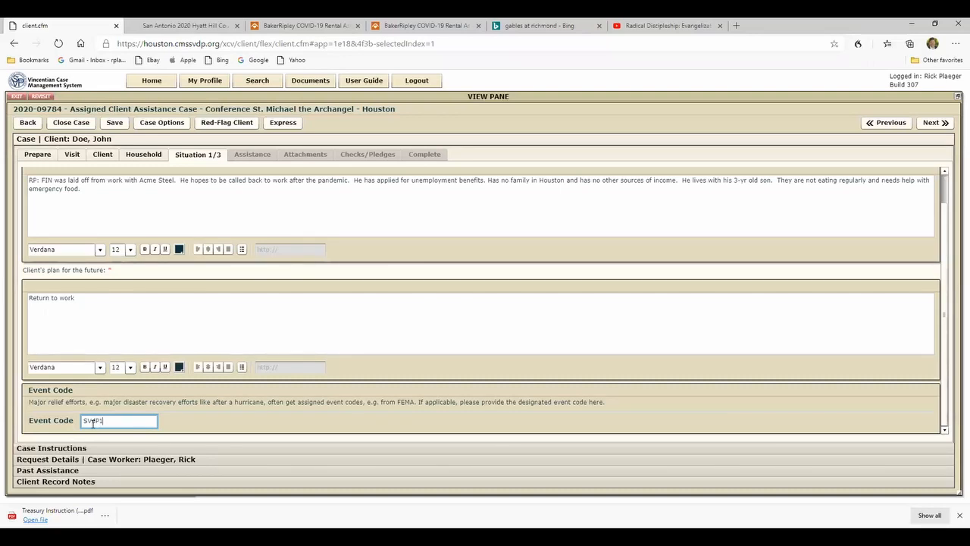
key(BackSpace)
double_click(101, 421)
key(BackSpace)
- Advance to employment, income and expenses, review the income source options, and proceed to the underlying causes without adding entries
scroll(188, 383, up, 1)
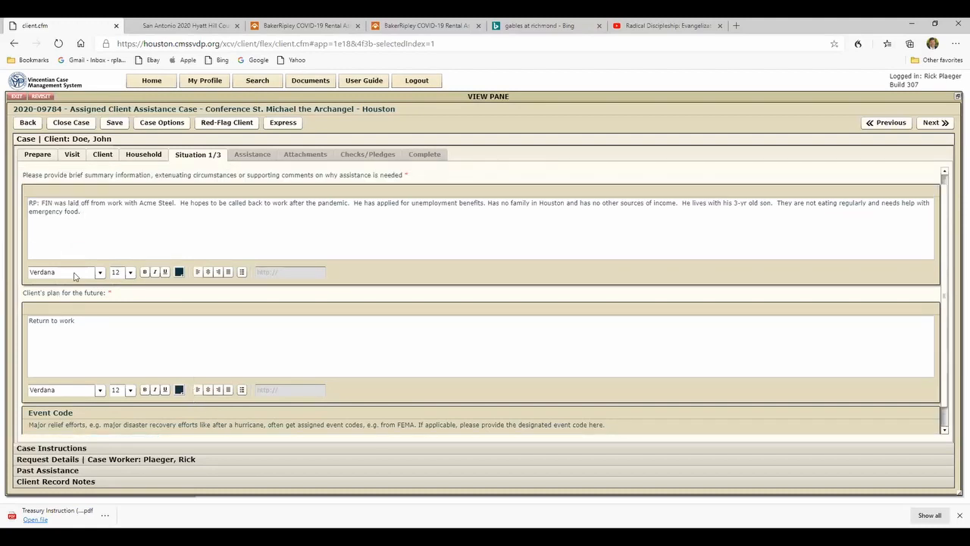
click(934, 122)
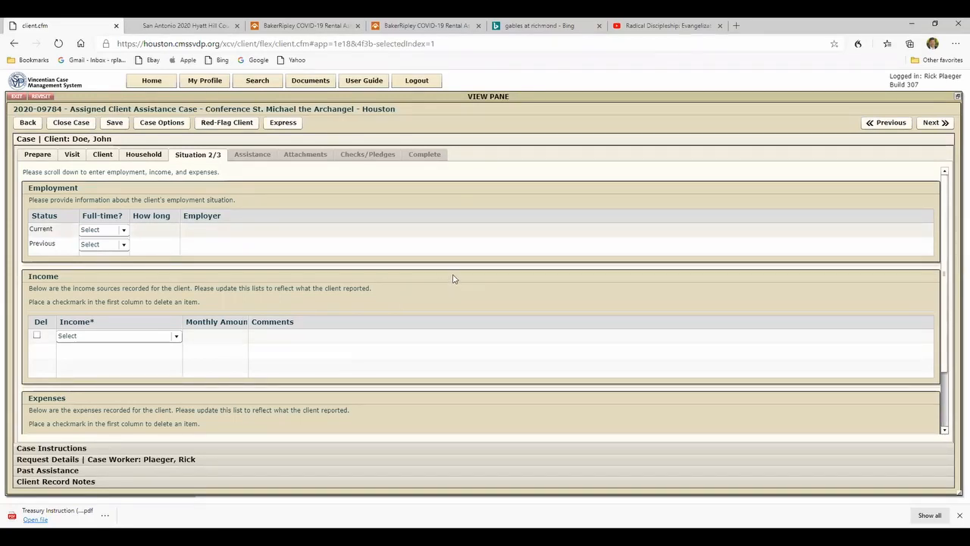
scroll(452, 279, down, 1)
scroll(455, 278, down, 3)
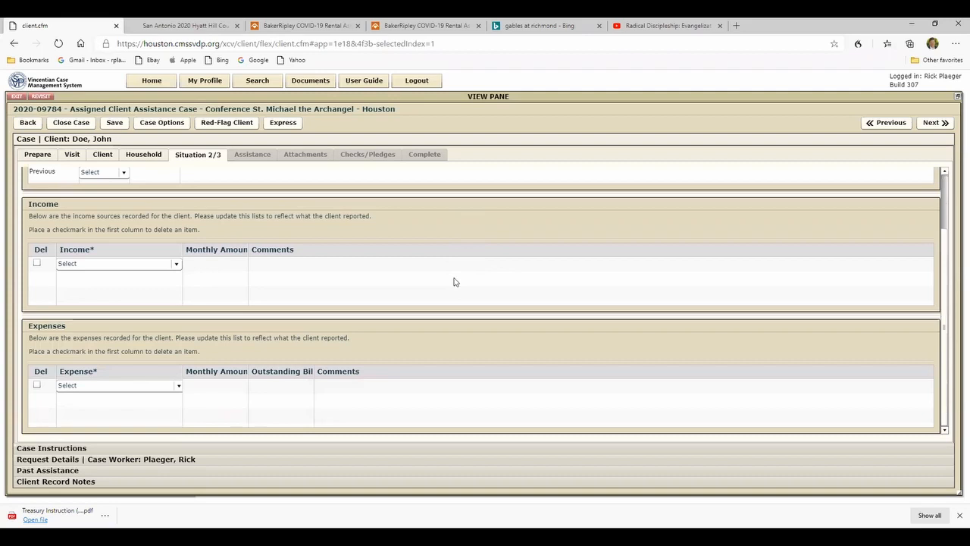
scroll(97, 256, up, 4)
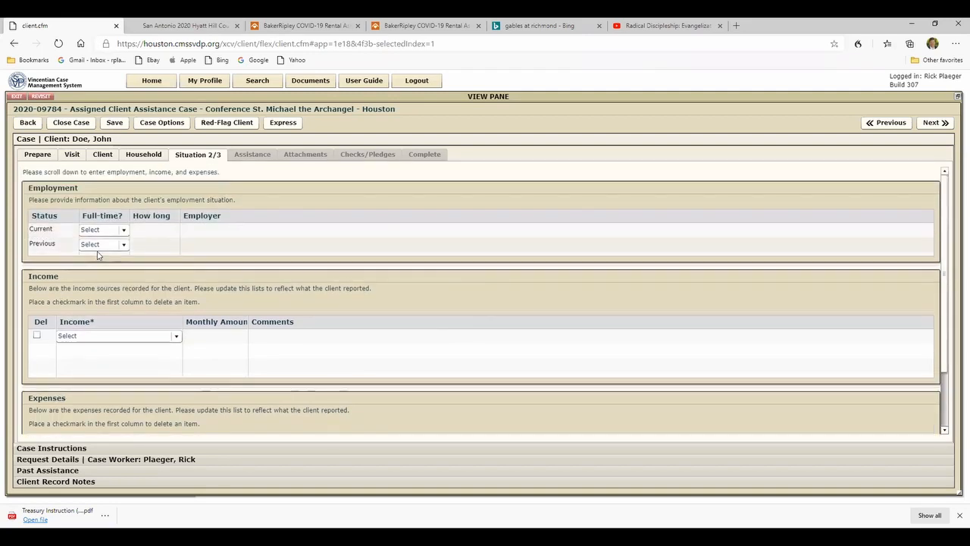
click(177, 338)
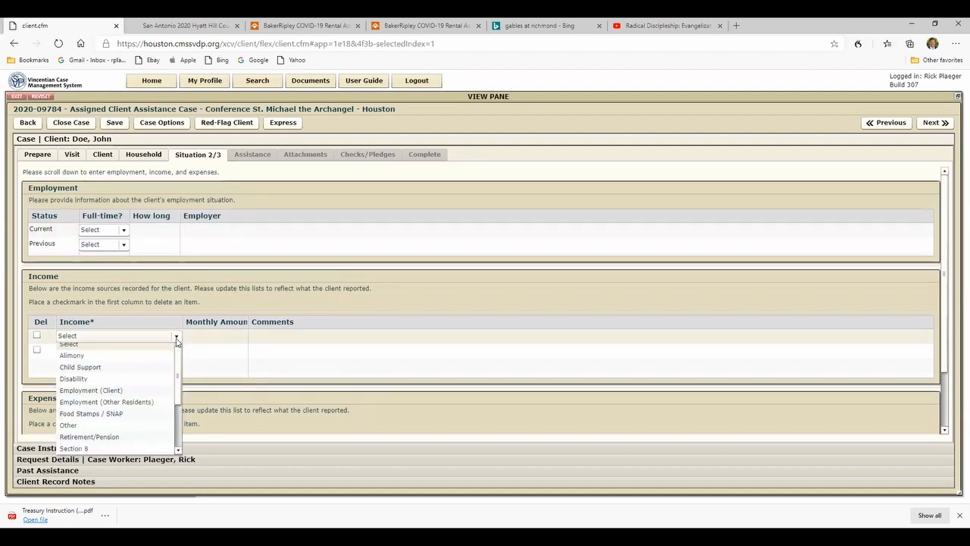
click(177, 338)
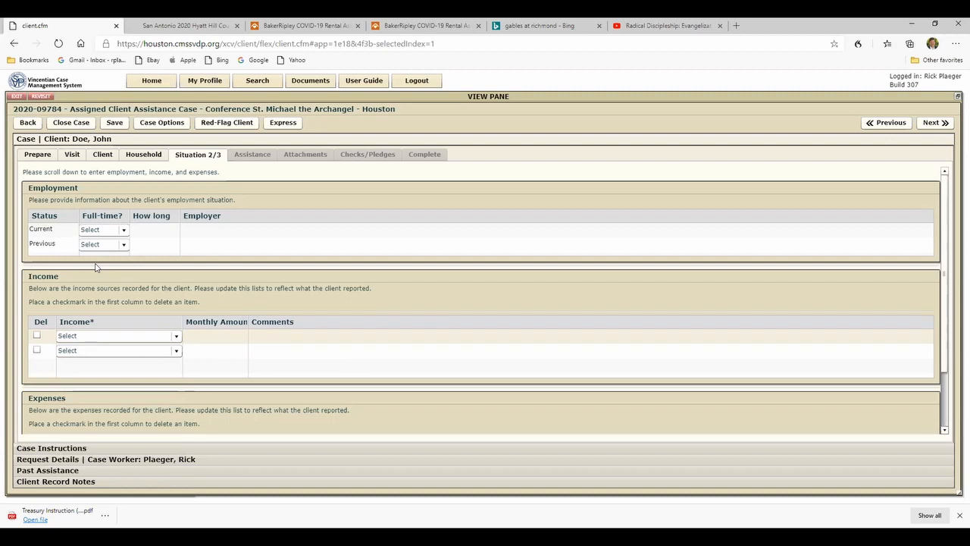
click(926, 125)
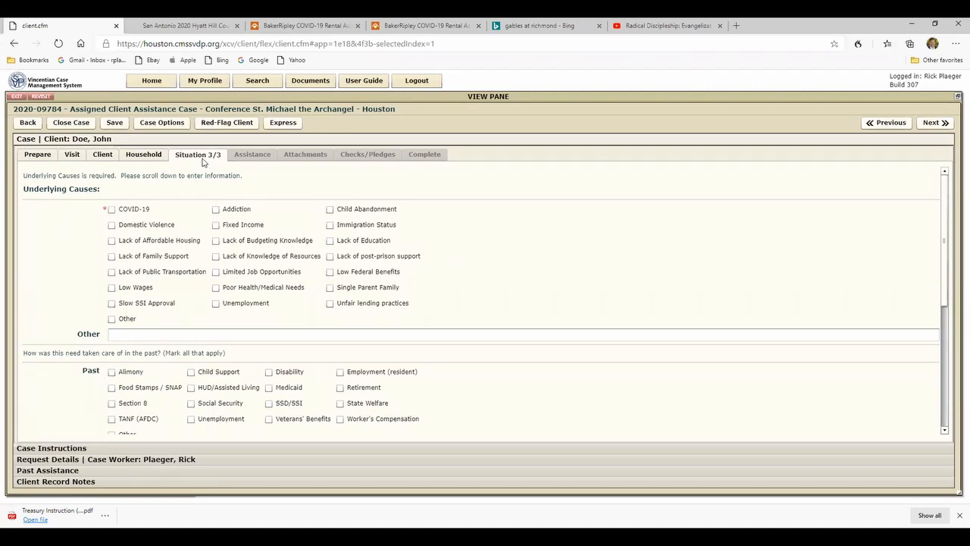
- Mark COVID-19 as the underlying cause and proceed to the assistance section
click(112, 210)
scroll(80, 225, down, 3)
scroll(79, 225, up, 1)
scroll(77, 226, up, 1)
click(943, 123)
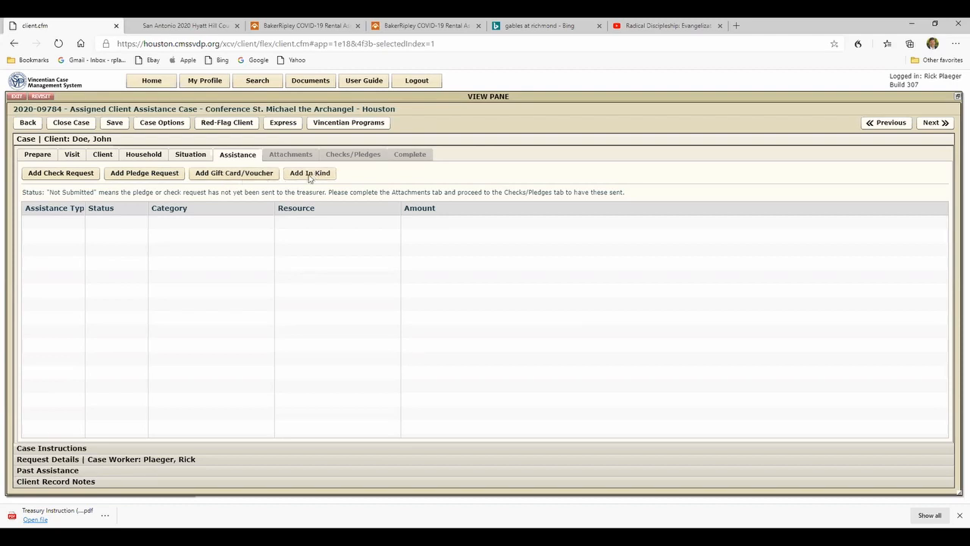
- Add a pledge request to the case with category Housing/Rent and resource Rent
click(137, 174)
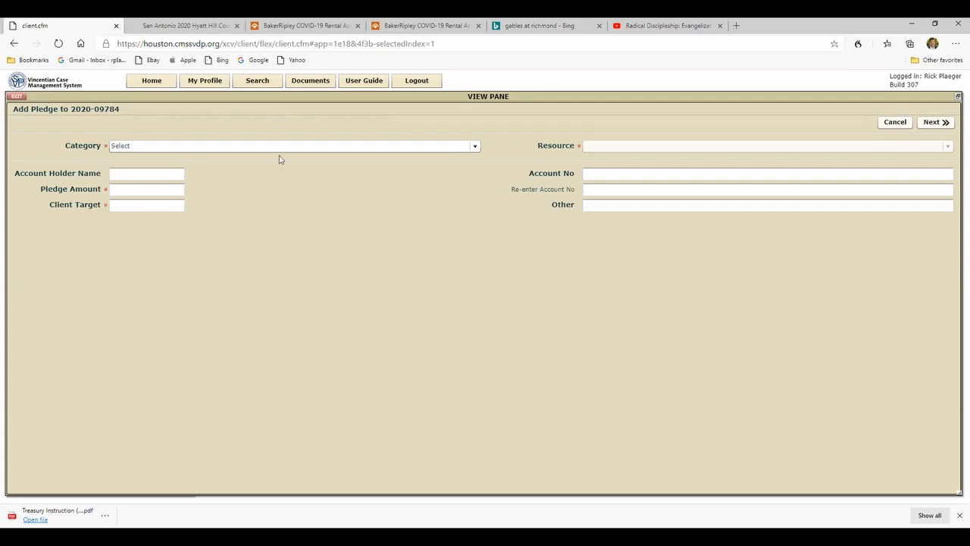
click(475, 147)
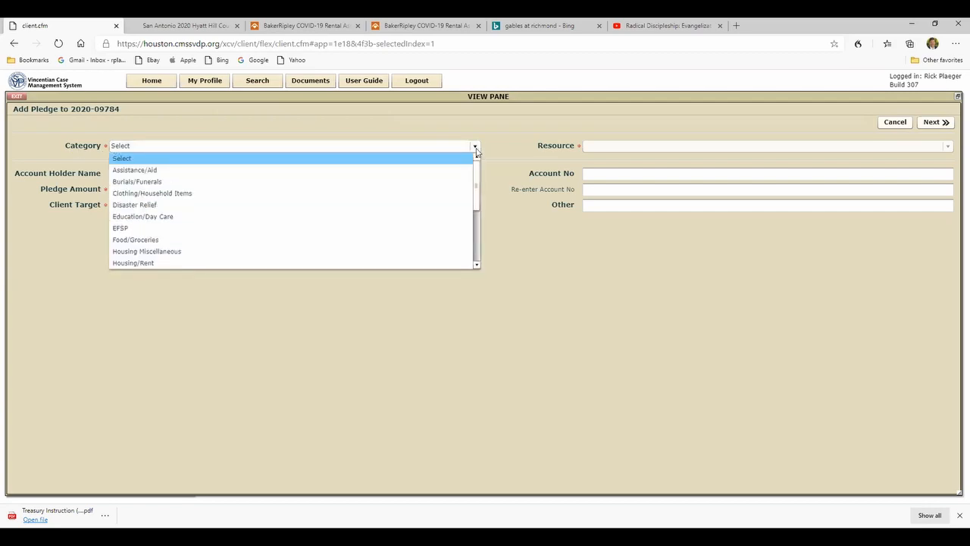
mouse_move(476, 170)
mouse_down()
mouse_move(473, 222)
mouse_move(472, 159)
mouse_up()
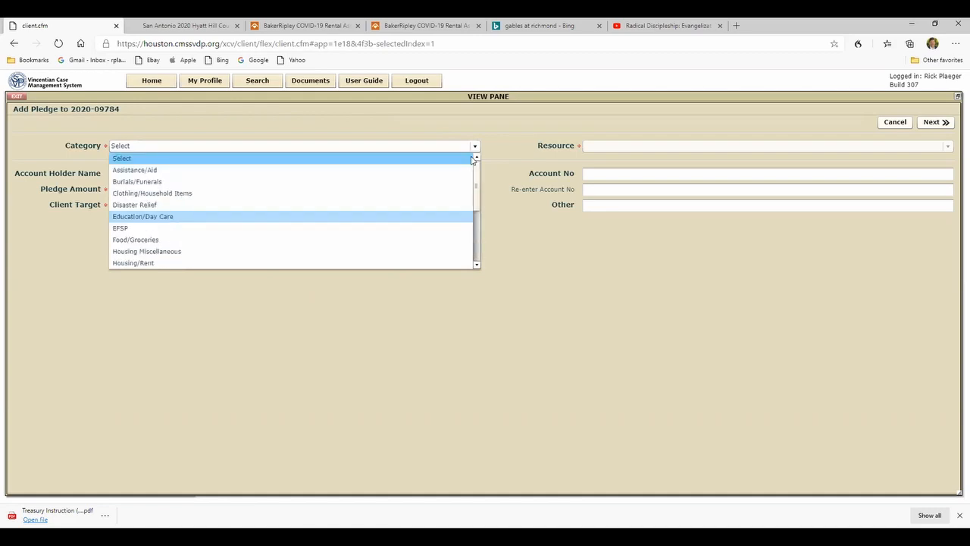
click(134, 264)
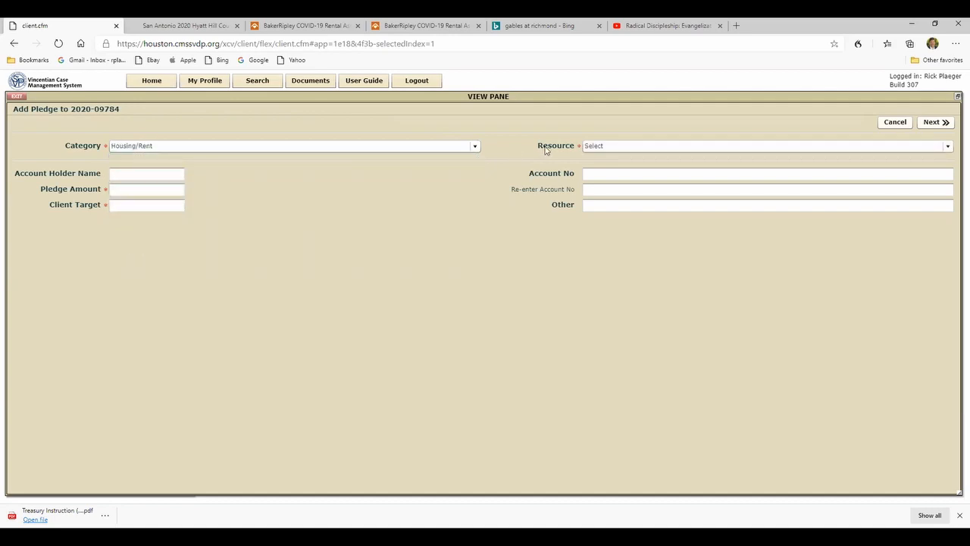
click(946, 147)
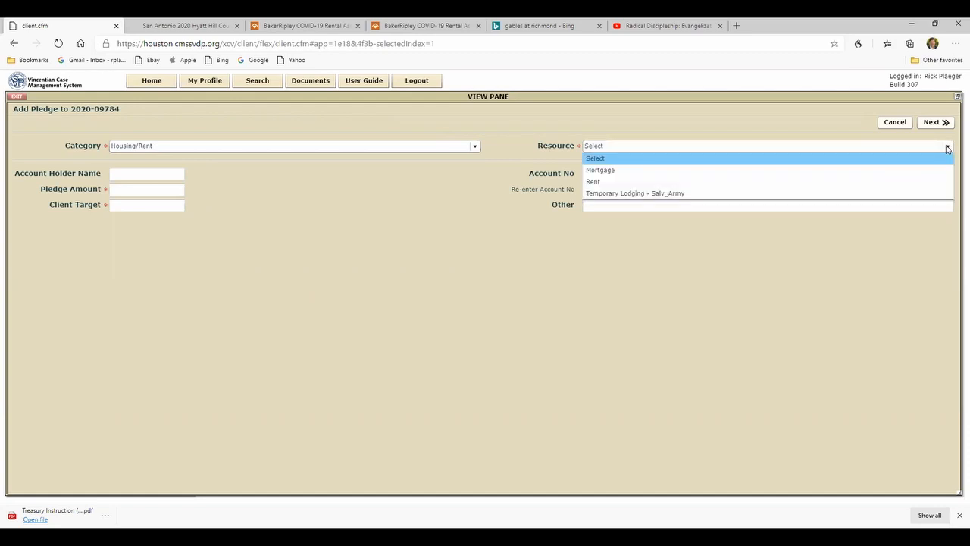
click(592, 181)
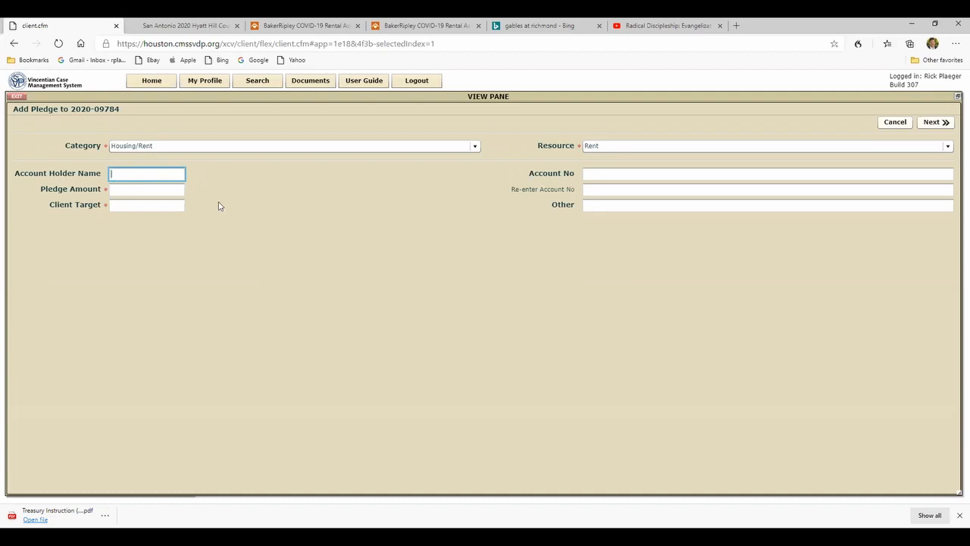
- Fill in the account holder's name and set the pledge amount to $300 and the client target to $700
text(Joe Blow)
click(118, 190)
text(300)
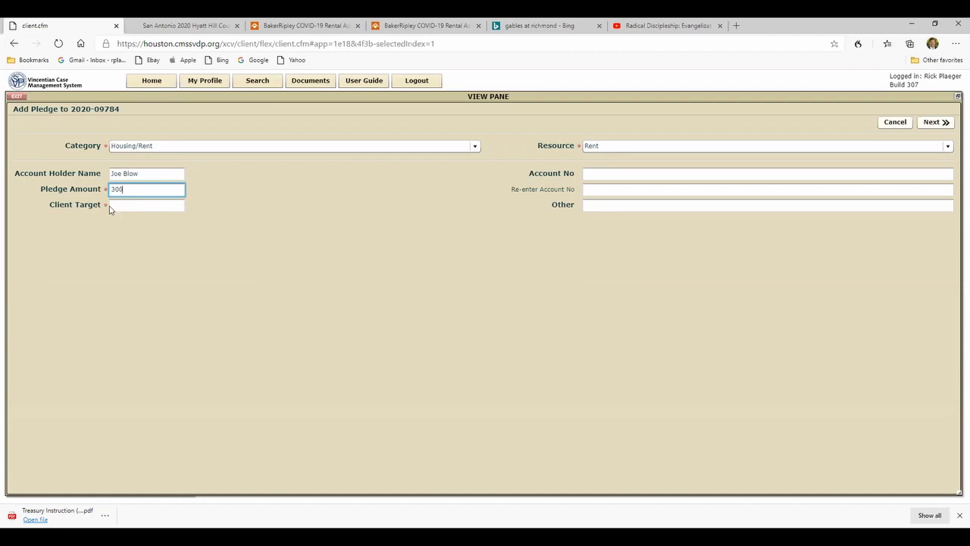
click(112, 205)
text(700)
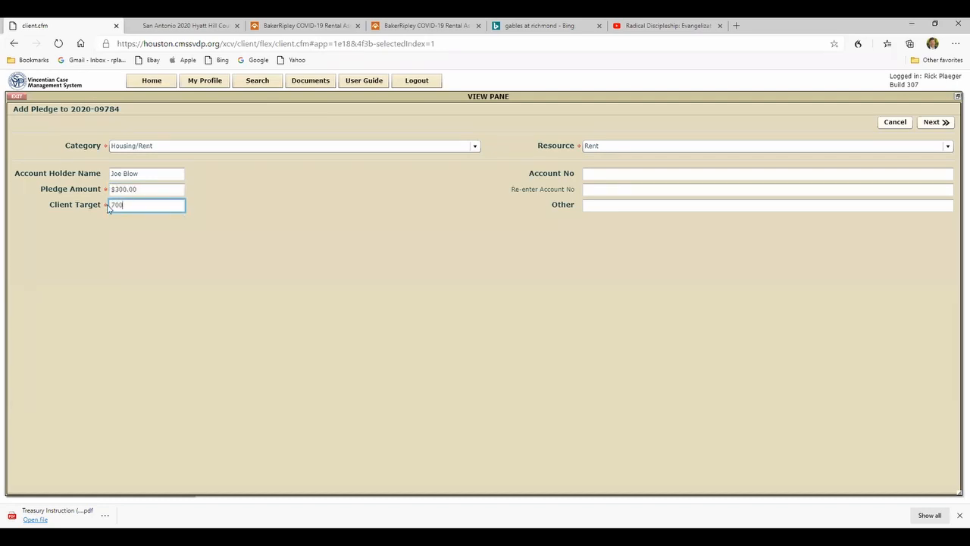
- Enter the apartment number as the pledge's account number, repeat it for verification, and proceed to the vendor details
click(585, 175)
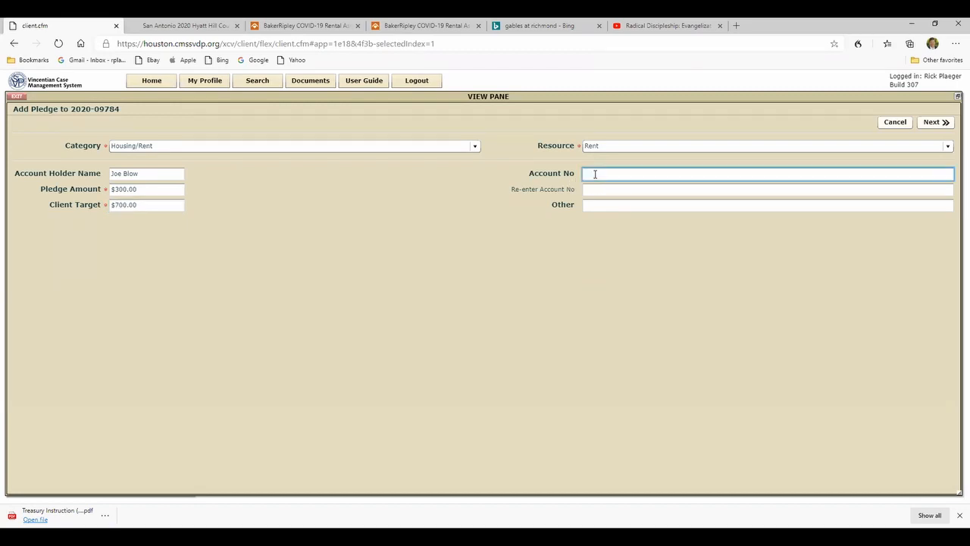
text(Apt. 1234)
click(588, 191)
text(Apt)
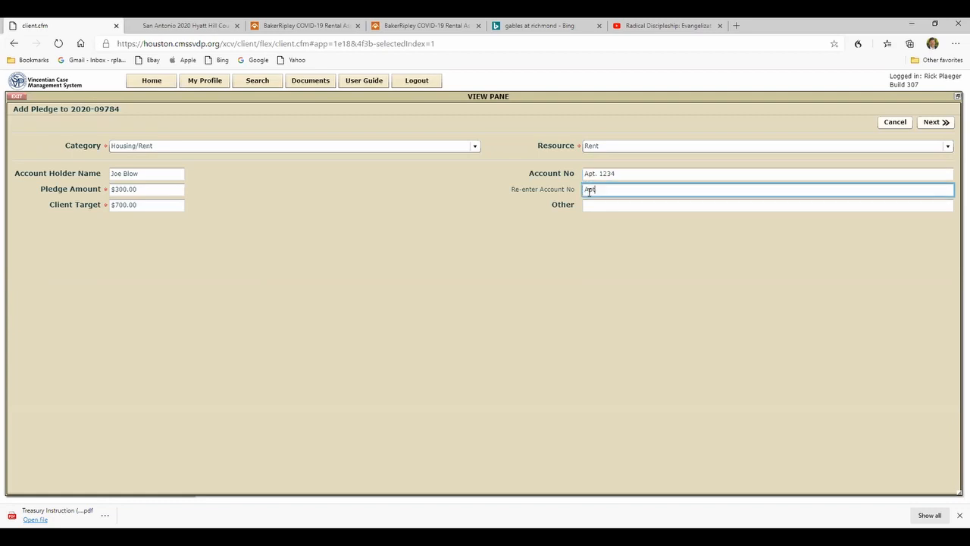
text(. 1234)
click(932, 123)
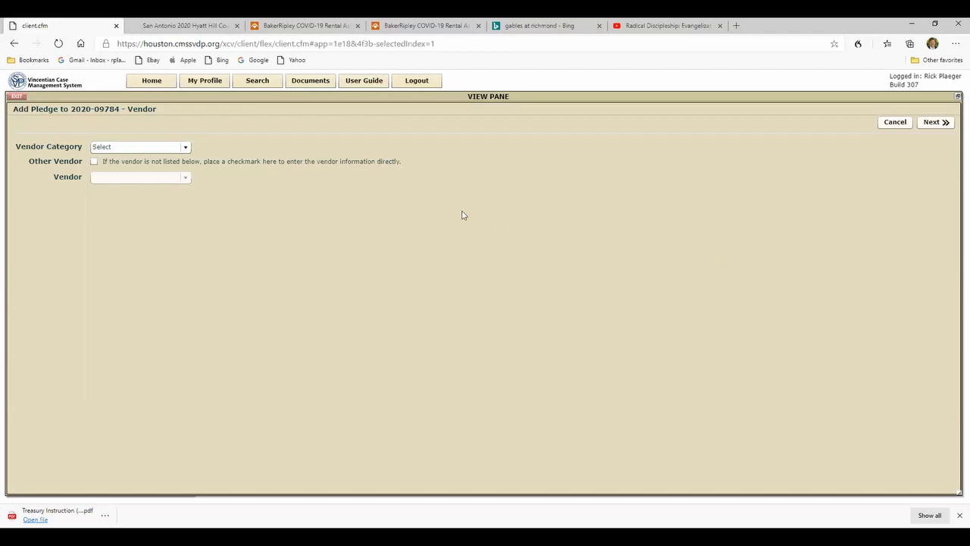
- Set the pledge's vendor category to Housing
click(185, 150)
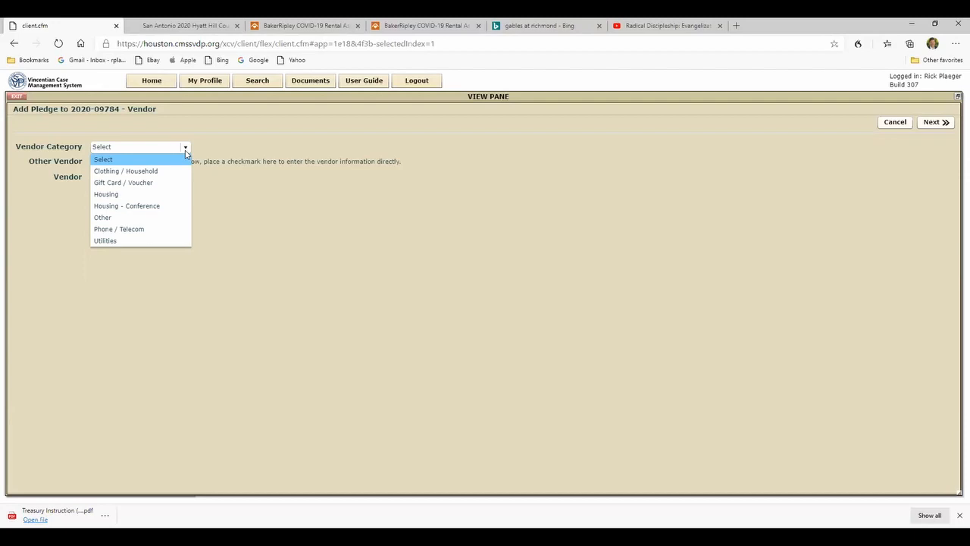
click(107, 194)
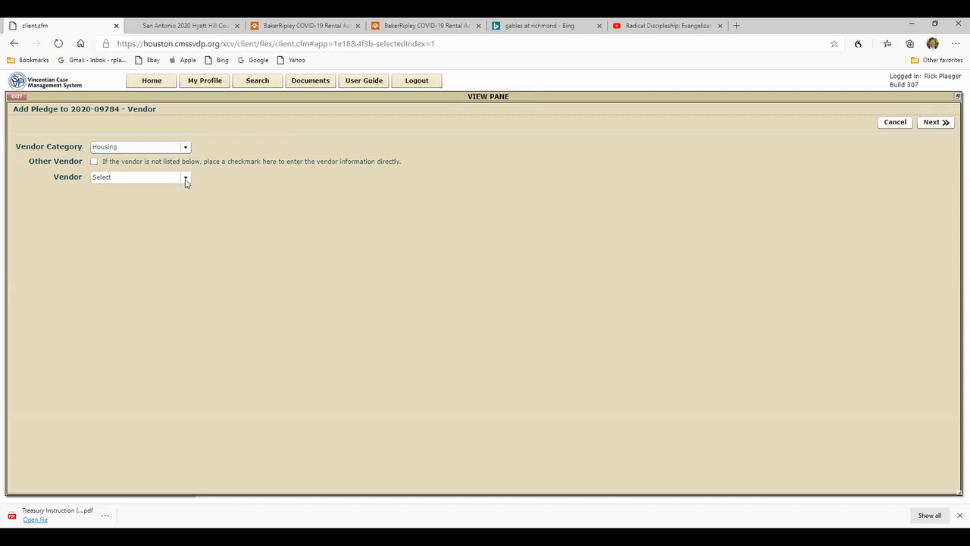
click(185, 179)
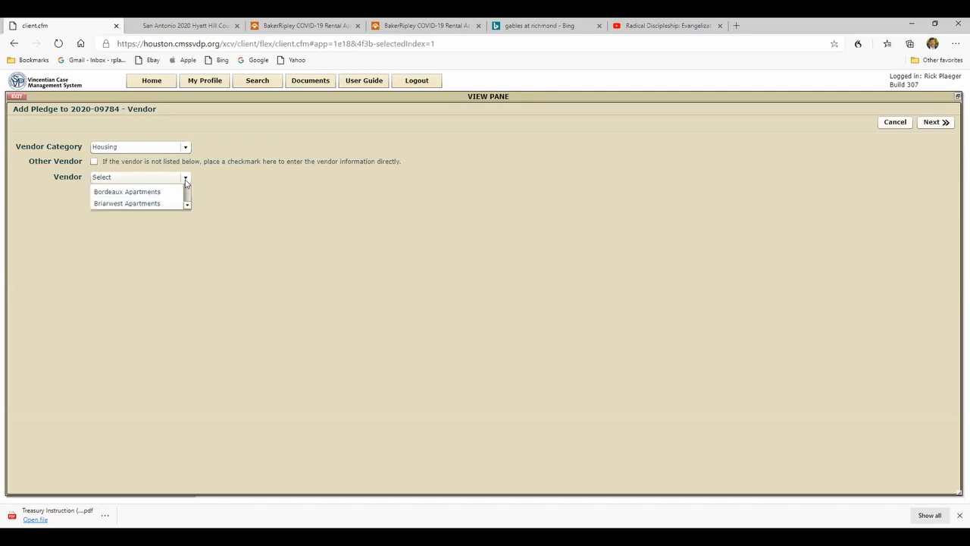
drag(186, 201, 185, 248)
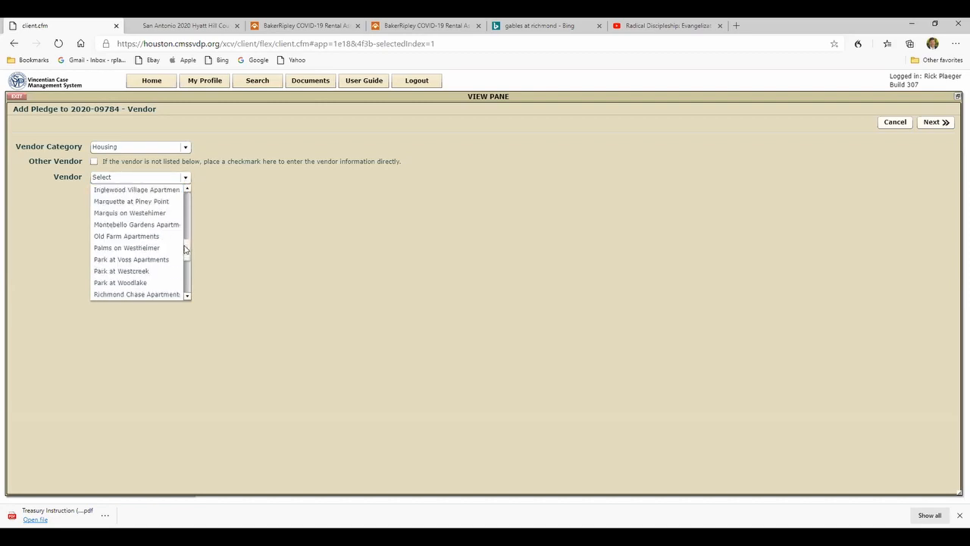
click(126, 248)
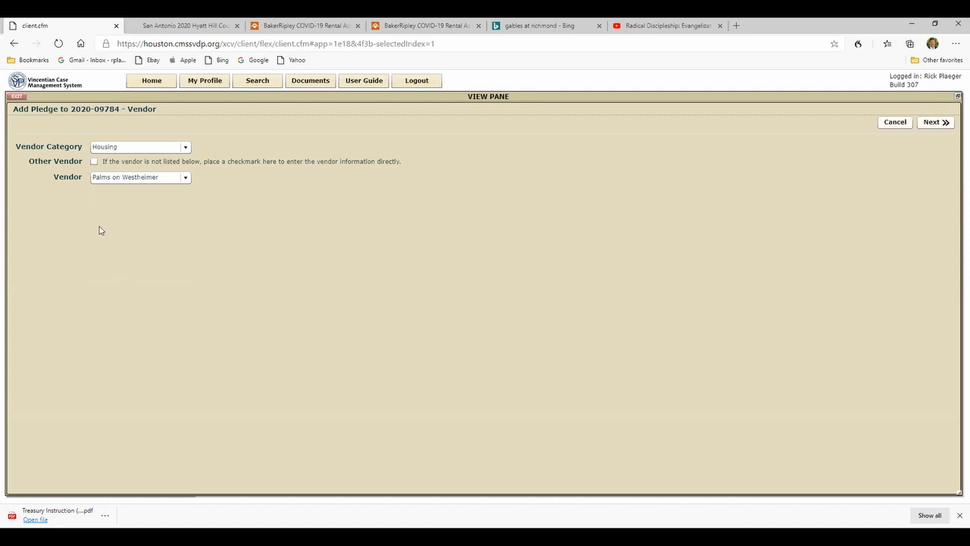
click(186, 178)
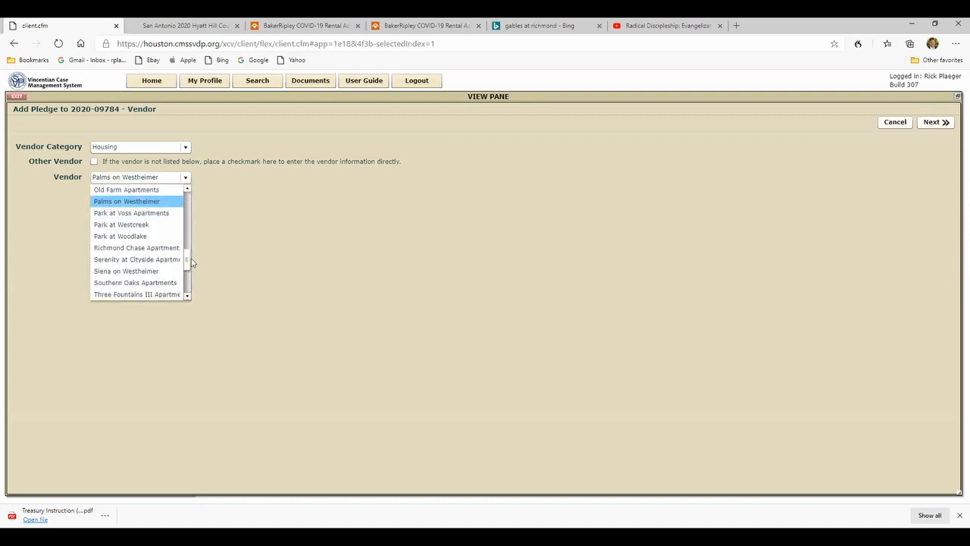
scroll(182, 227, up, 5)
click(98, 189)
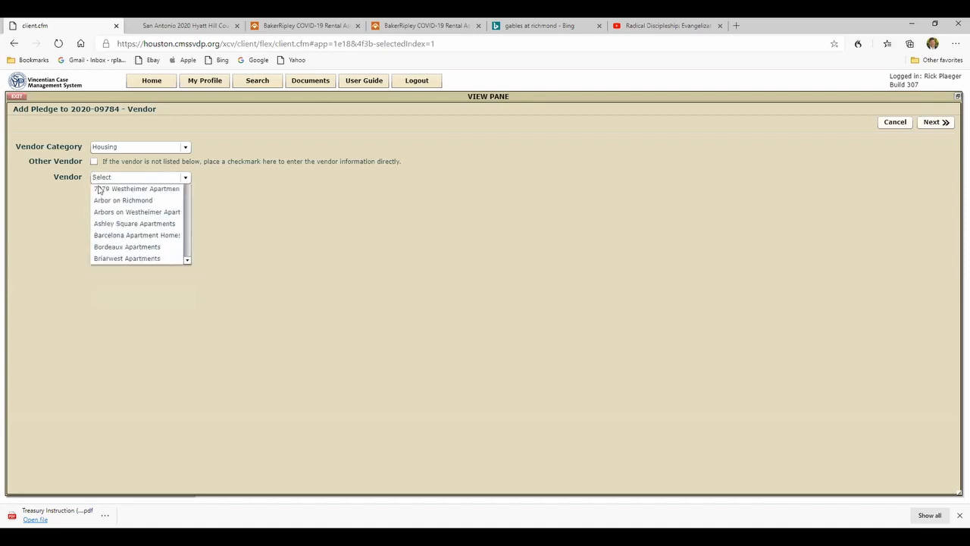
- Mark the pledge's vendor as an unlisted other vendor and name it Westheimer Apartments
click(95, 162)
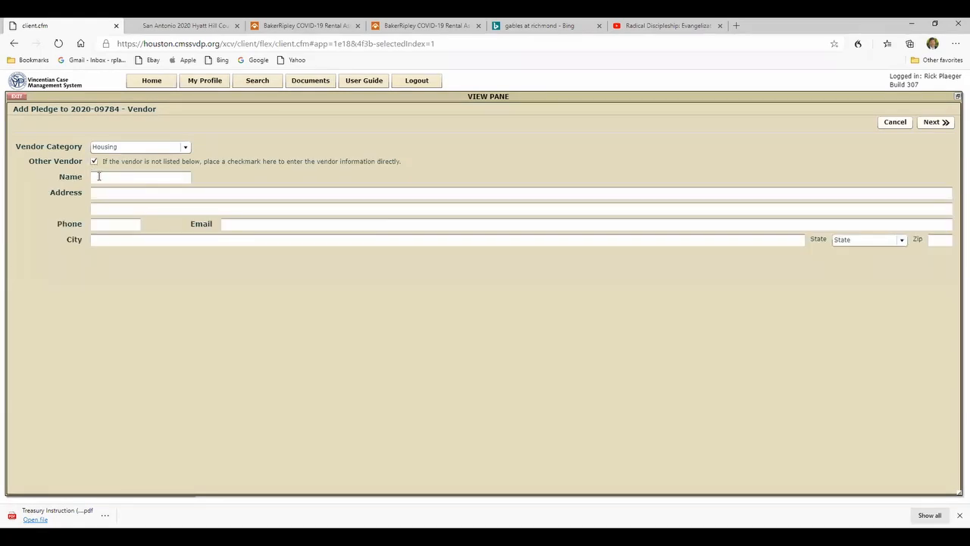
click(99, 177)
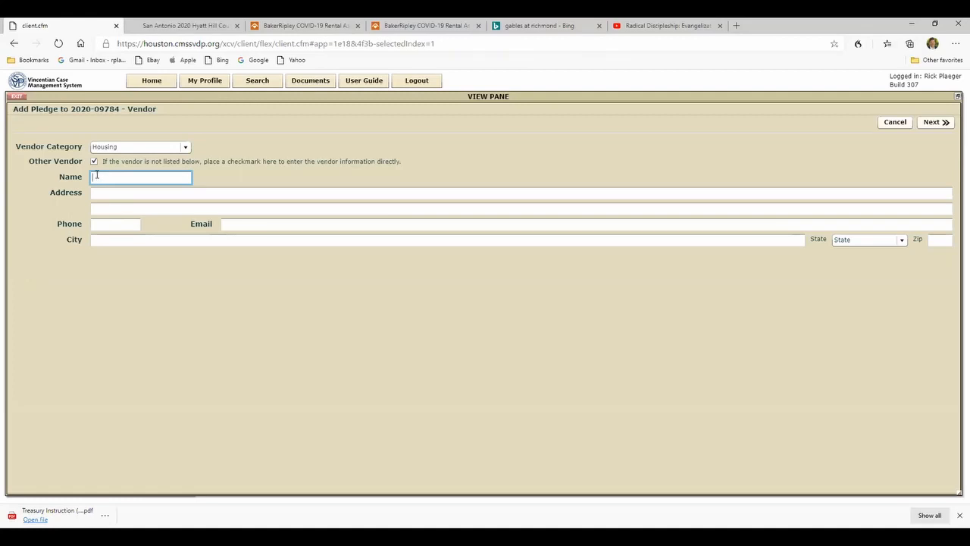
text(Westhei)
text(mer Apartments)
- Fill in the vendor's street address, city, state and ZIP code, and finish adding the pledge to the case
click(104, 191)
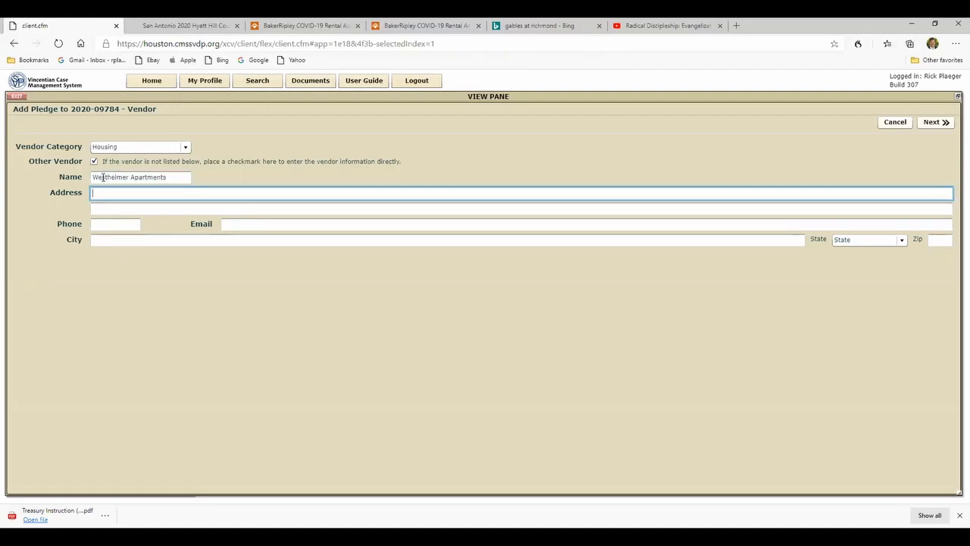
text(1234)
text(Westheimer Rd)
click(97, 240)
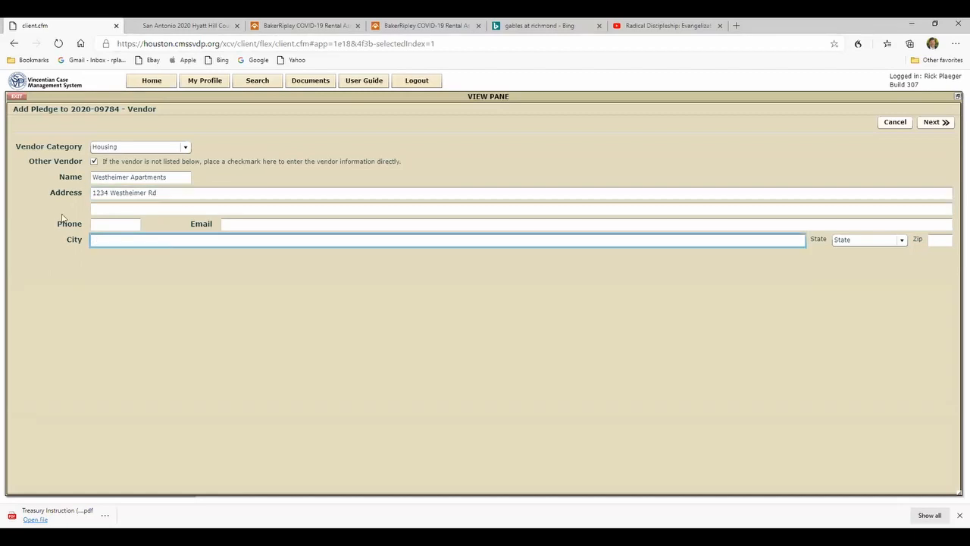
text(Houston)
click(900, 241)
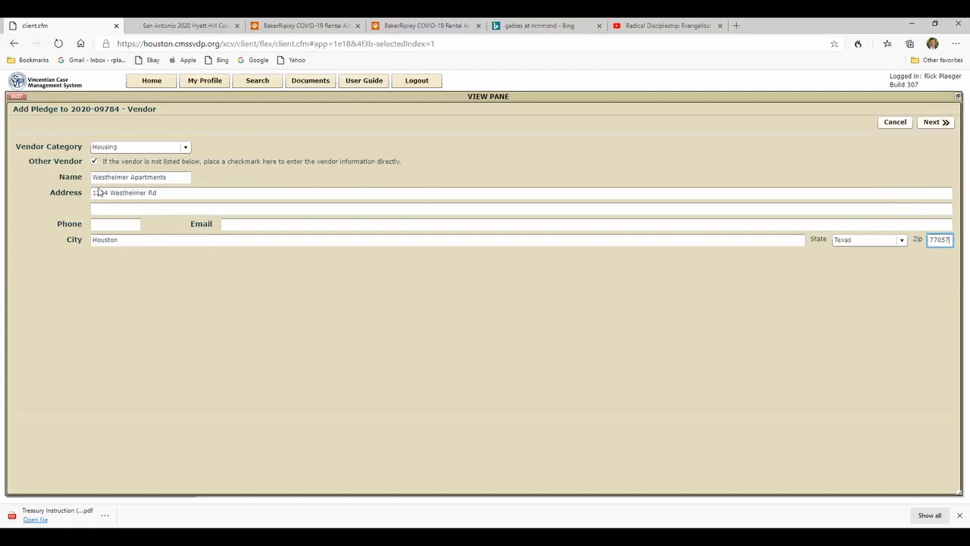
click(926, 129)
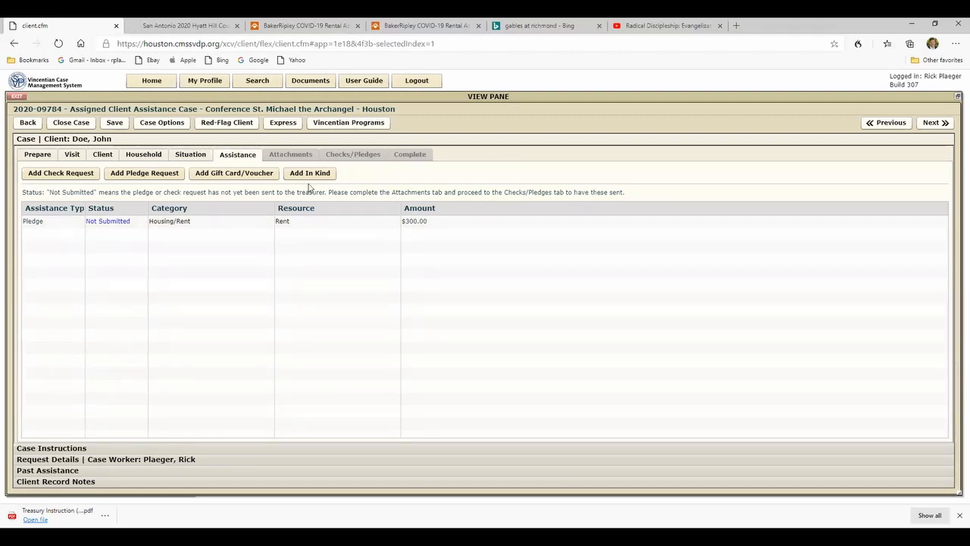
- Add a Gift Card - Food worth $50 described as Visa Gift Card, without a vendor, and proceed to the case attachments
click(219, 173)
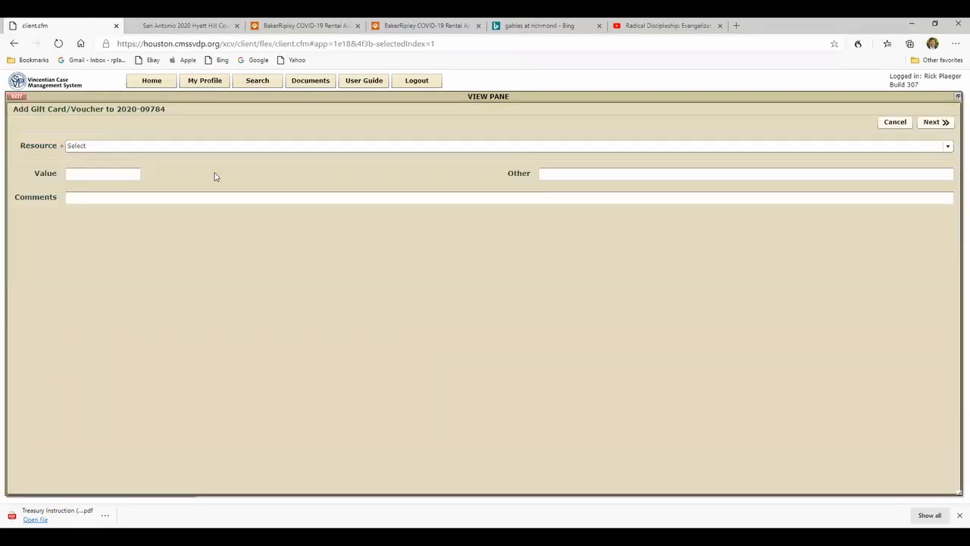
click(946, 147)
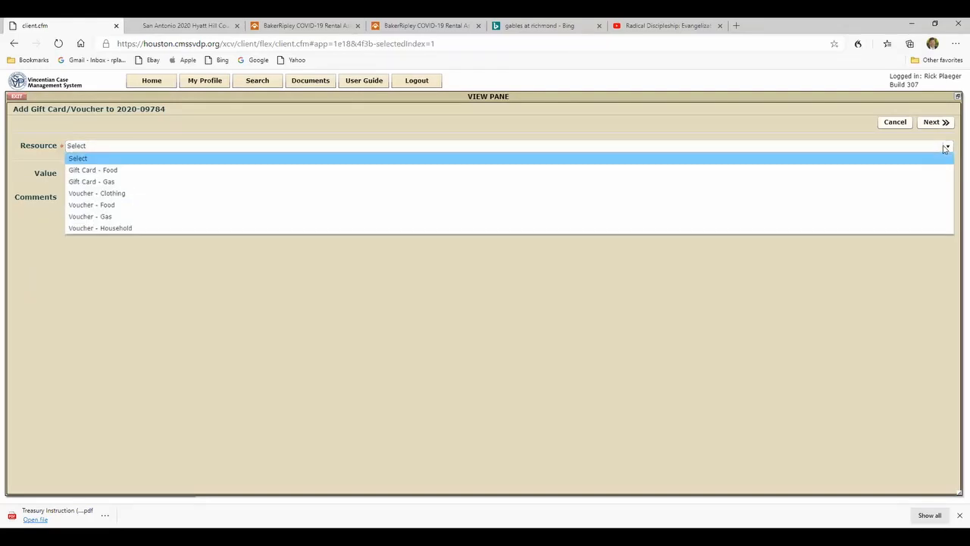
click(122, 171)
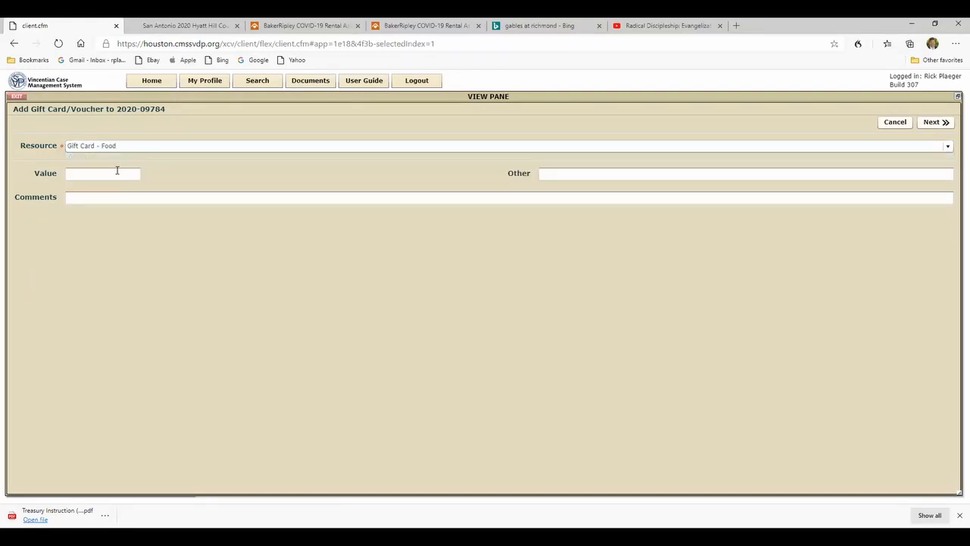
click(95, 172)
text(50)
click(559, 175)
text(Visa Gift Card)
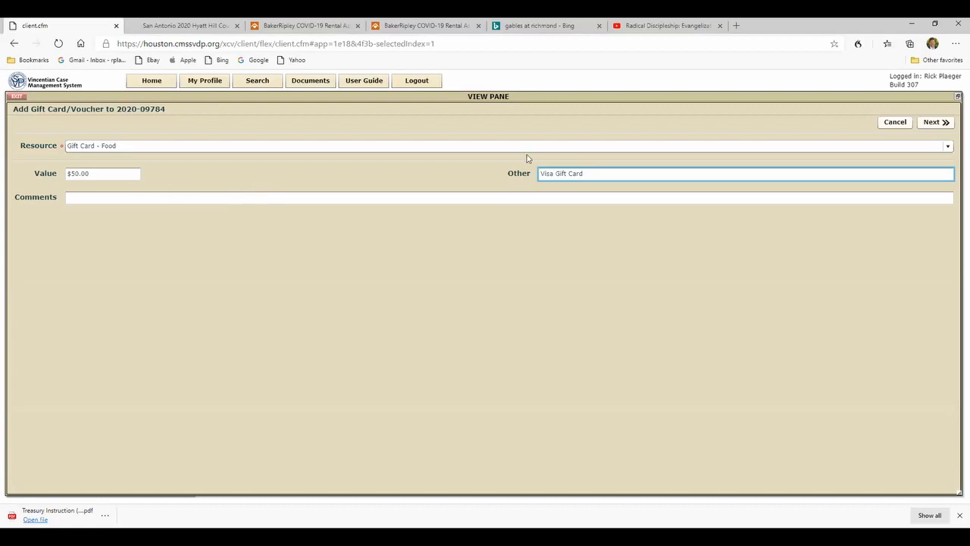
click(946, 123)
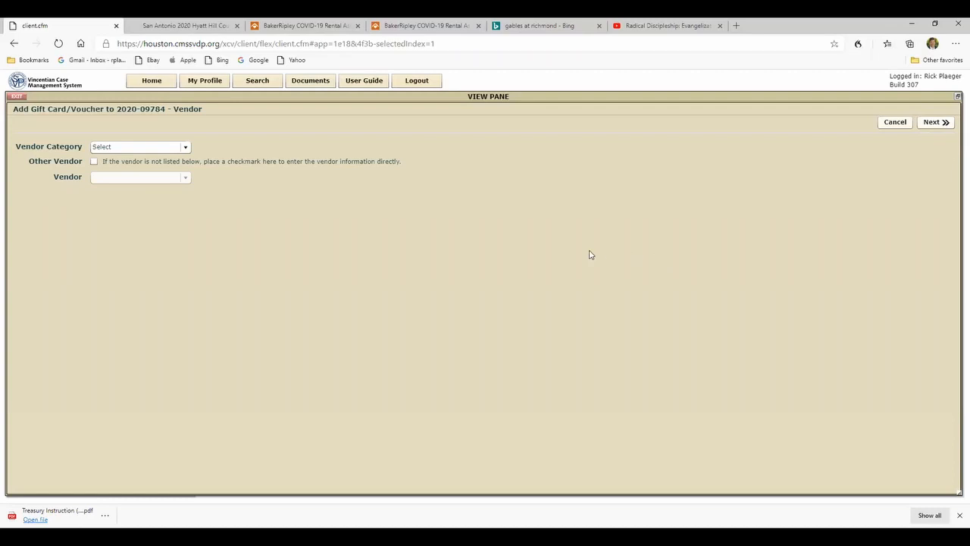
click(943, 123)
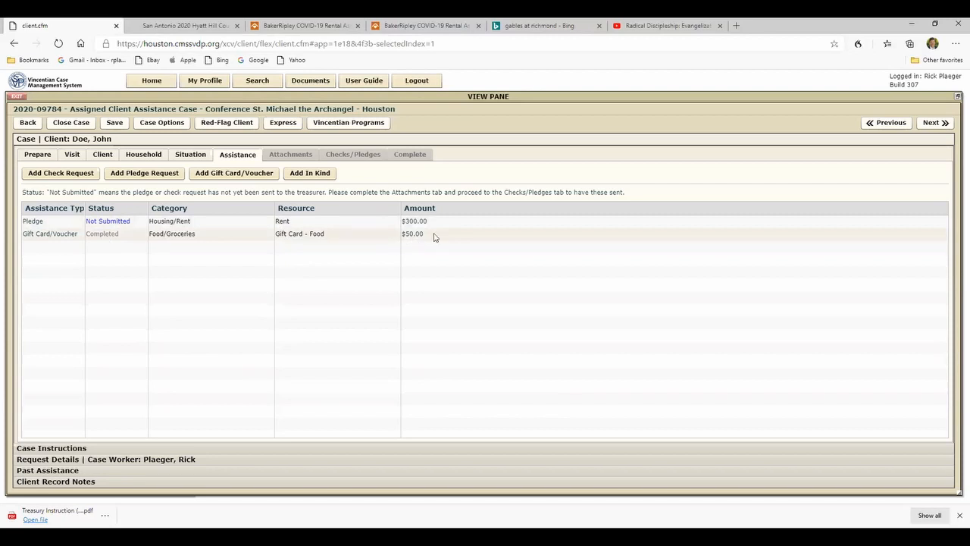
click(943, 124)
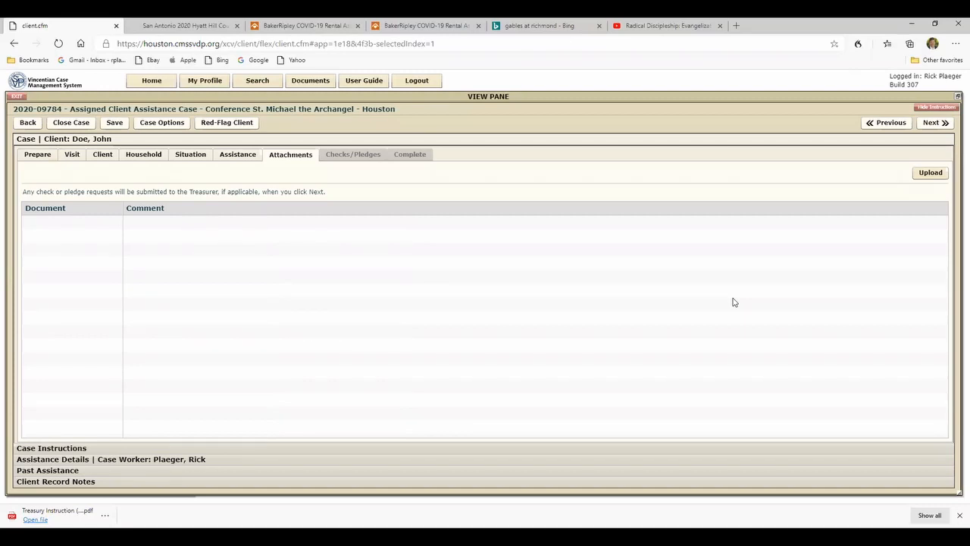
click(931, 176)
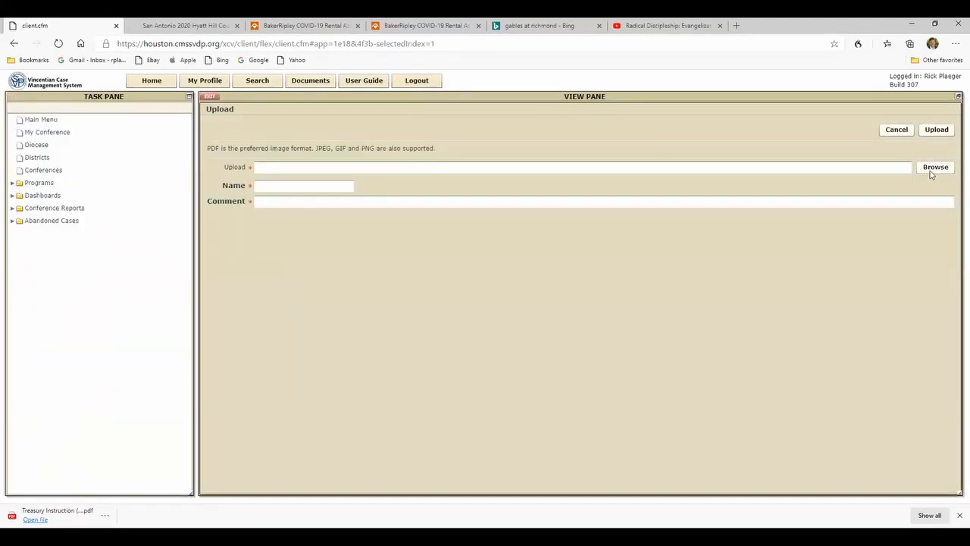
click(934, 168)
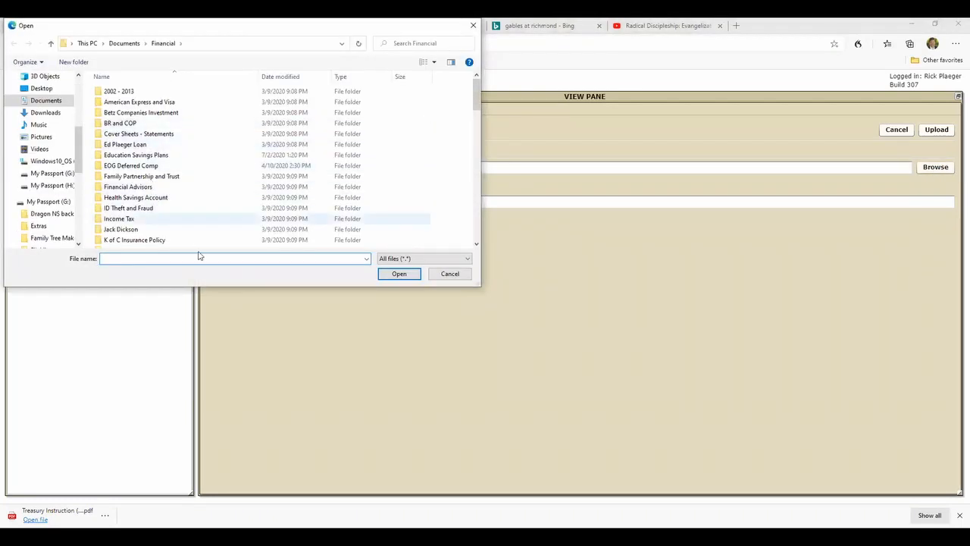
click(447, 275)
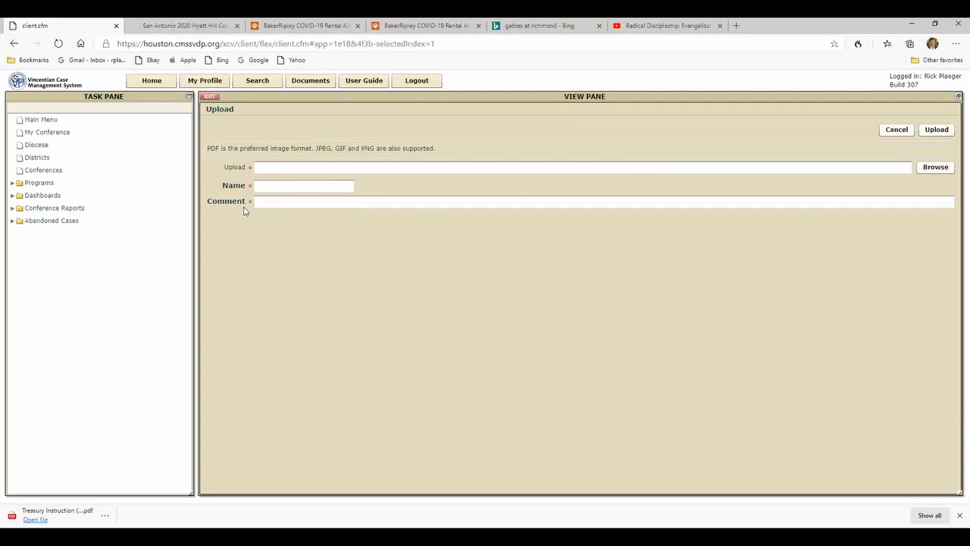
click(893, 131)
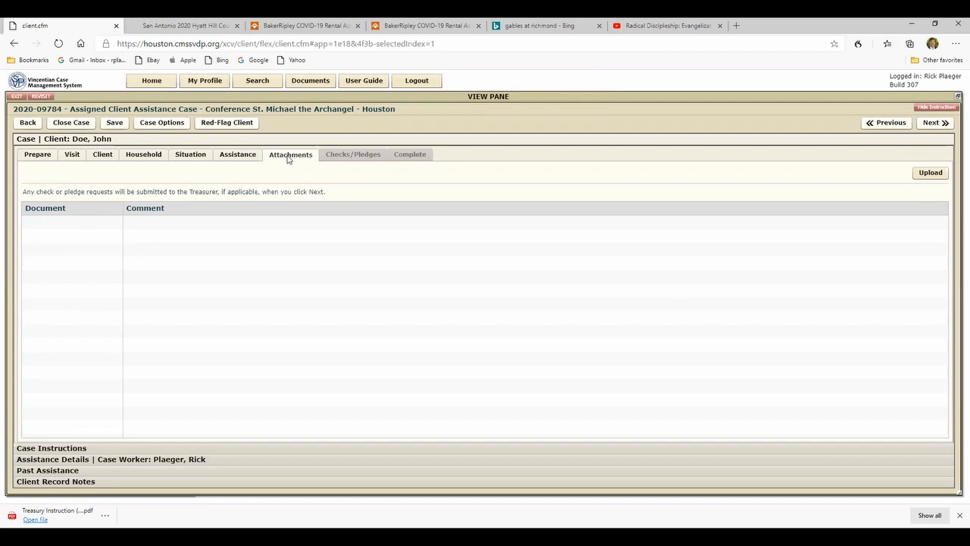
- Submit the pledge request without attachments and open the Westheimer Apartments pledge from the unprocessed check requests
click(931, 123)
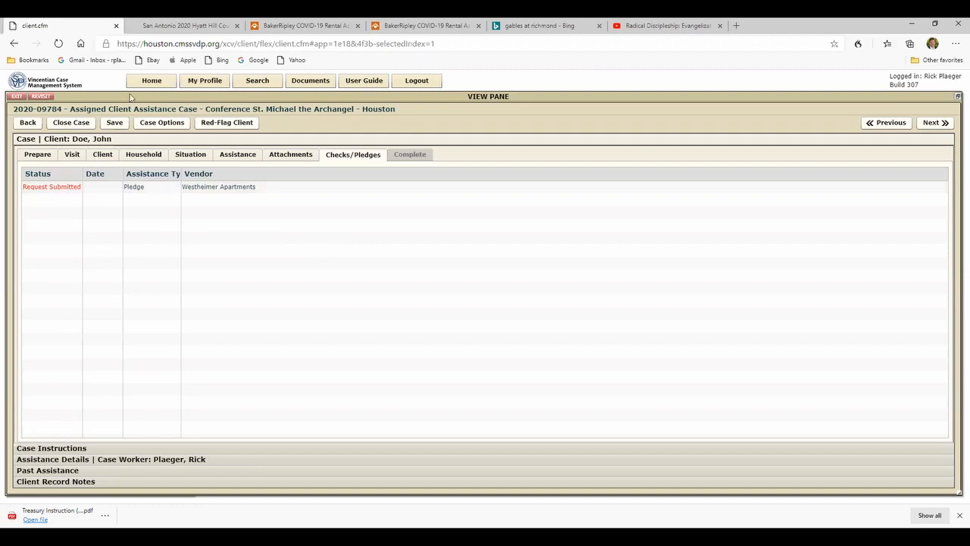
click(150, 83)
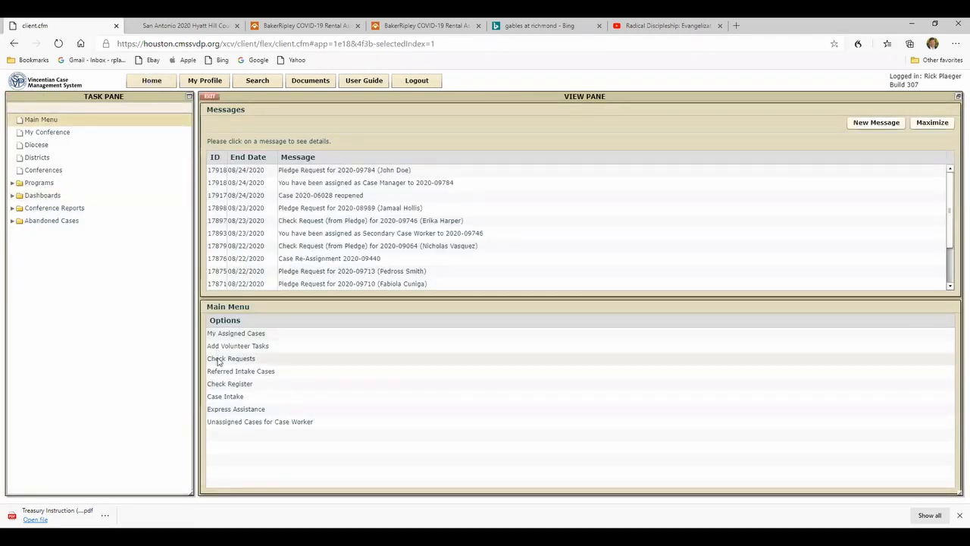
click(218, 361)
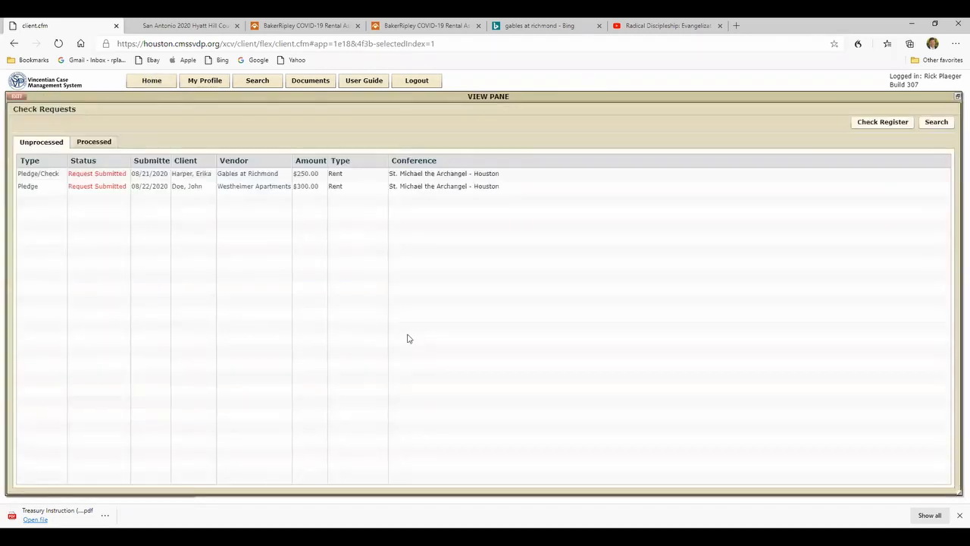
click(243, 191)
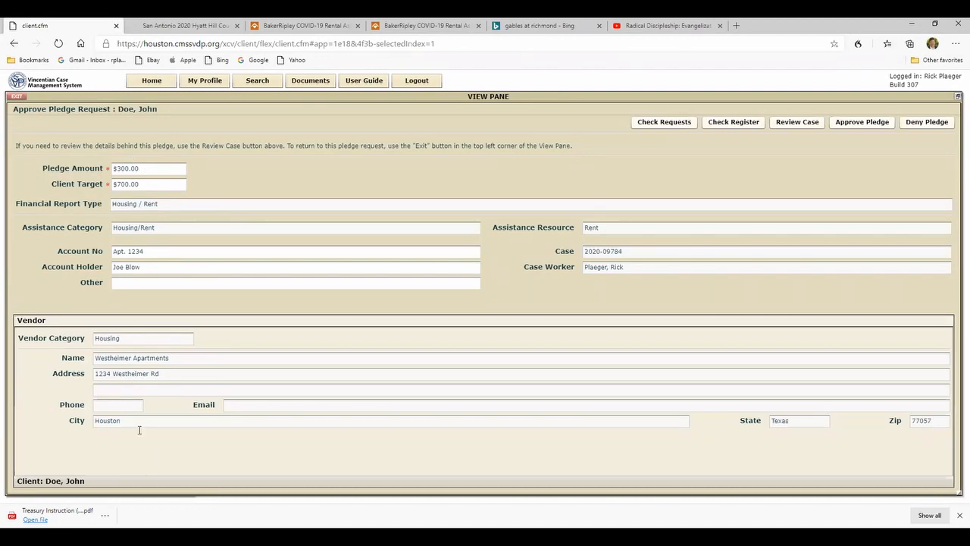
- Review the client and vendor details of the pledge request and approve the pledge
click(118, 482)
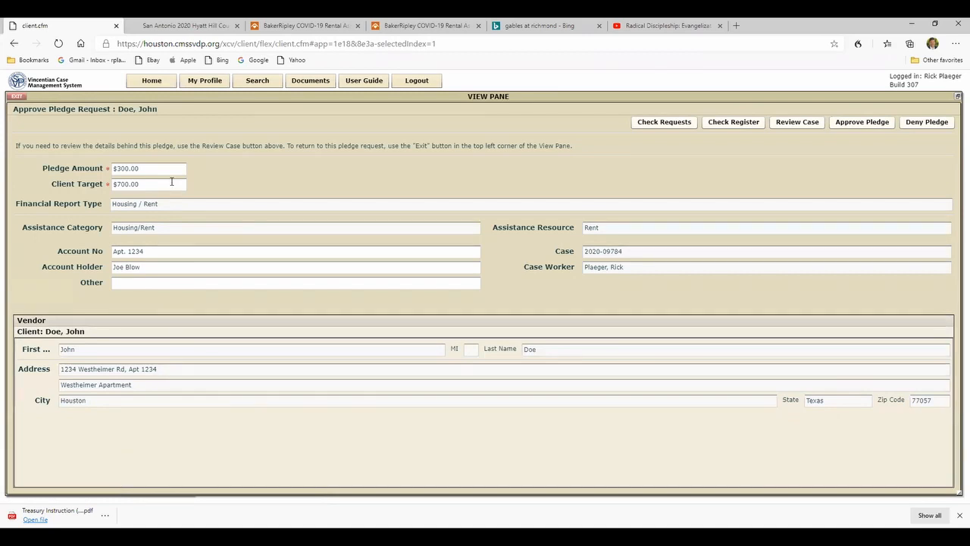
click(92, 320)
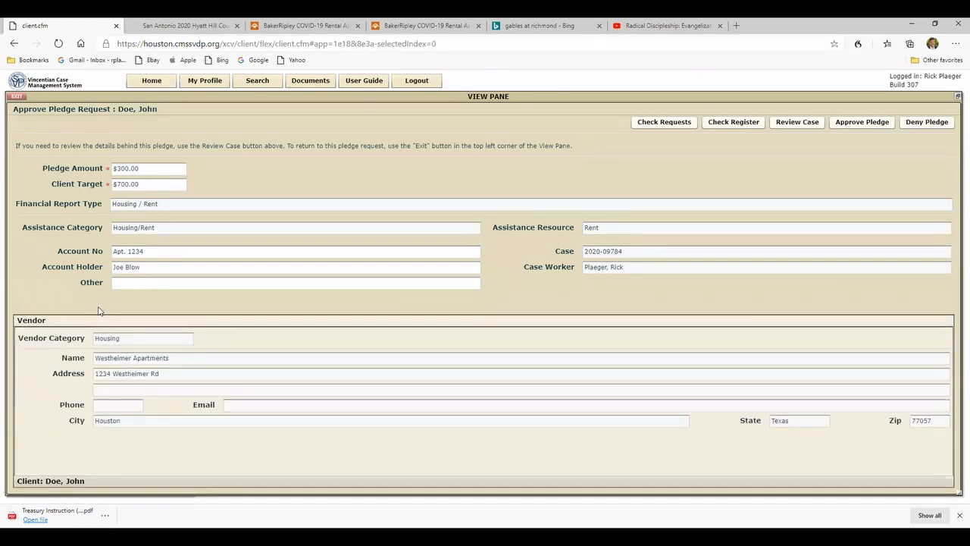
click(861, 122)
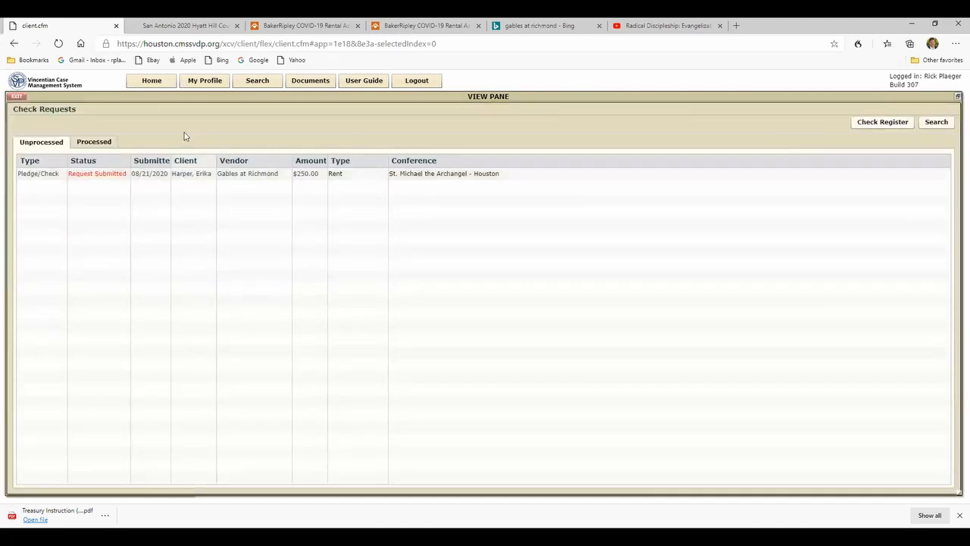
- Reopen the client's case from the assigned cases to check the status of its pledge
click(152, 83)
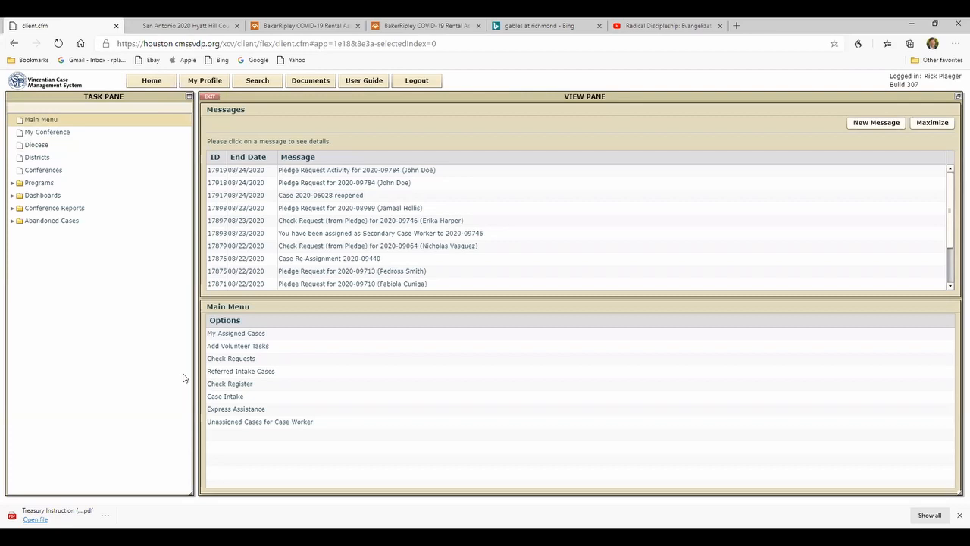
click(234, 337)
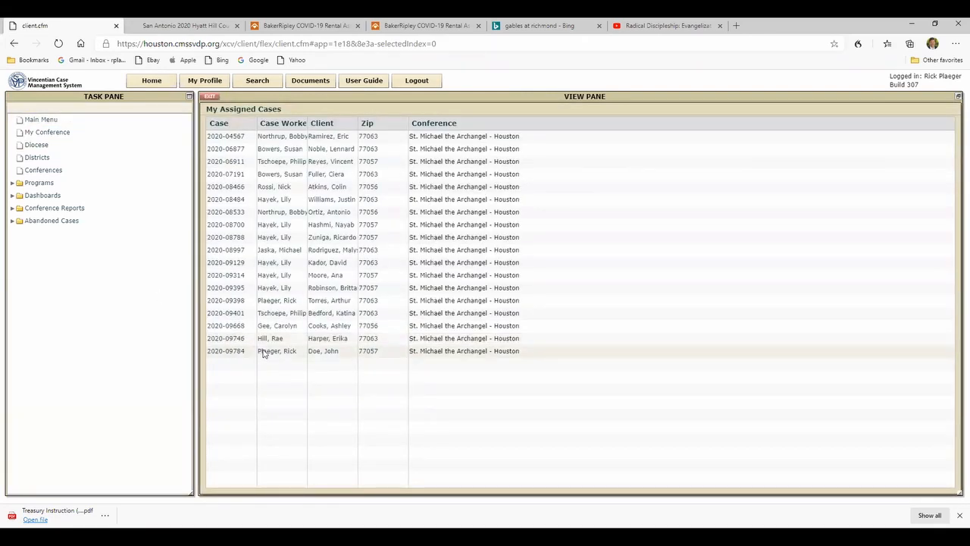
double_click(262, 350)
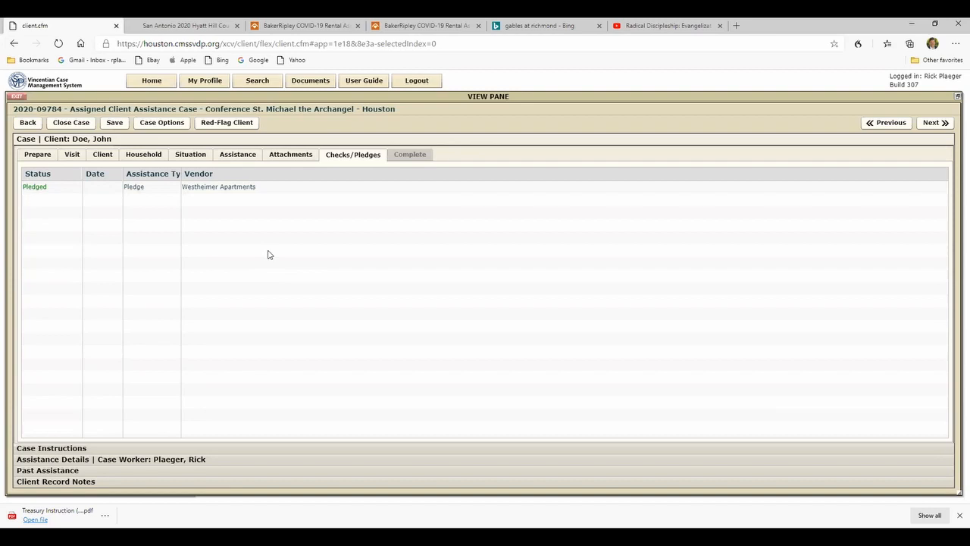
- Reopen the client's case from the assigned cases and open its Westheimer Apartments pledge
click(152, 81)
click(213, 334)
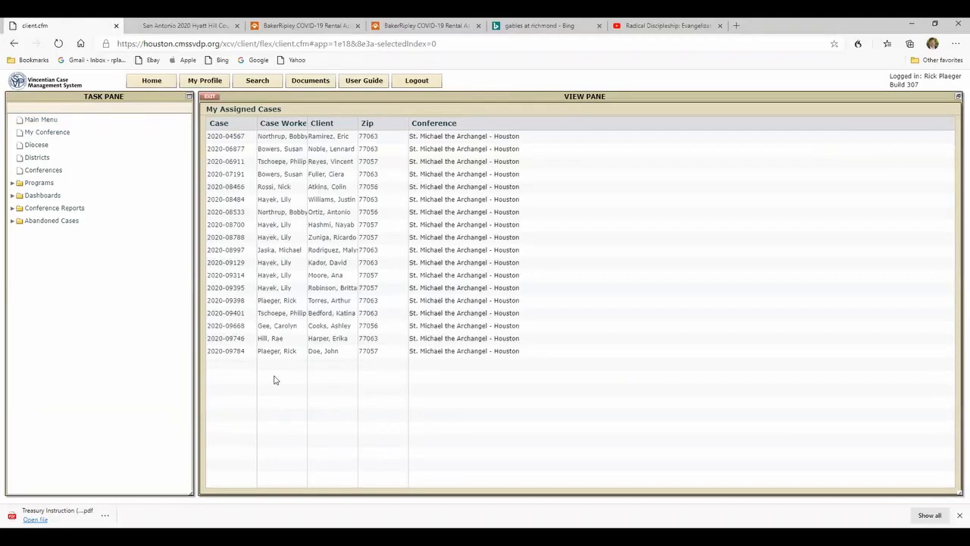
double_click(272, 352)
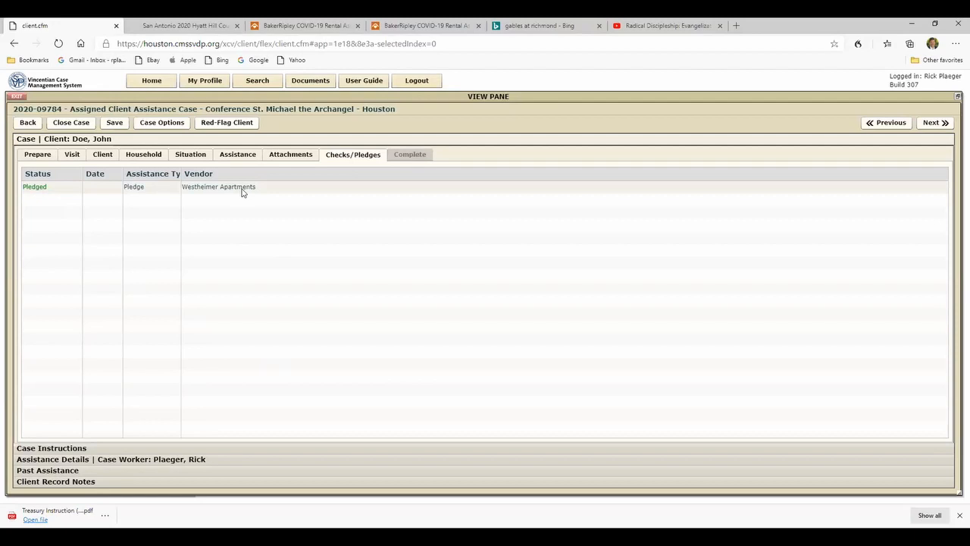
double_click(242, 189)
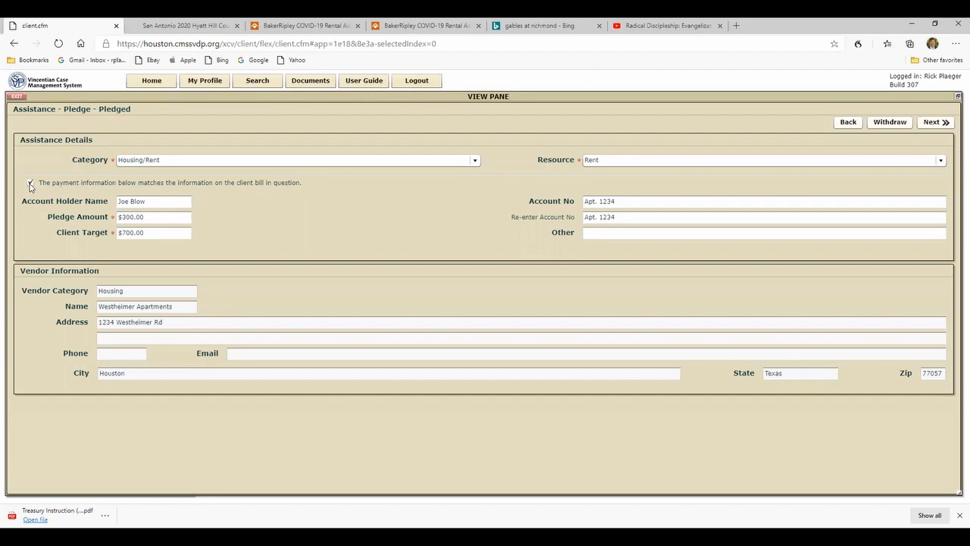
- Review the payment and vendor details of the pledge and execute it as a check request
click(936, 123)
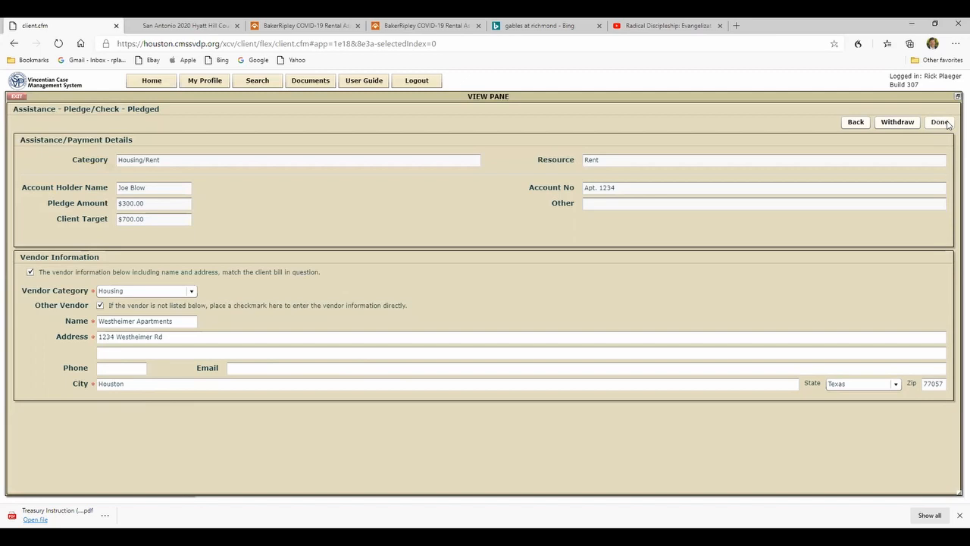
click(946, 124)
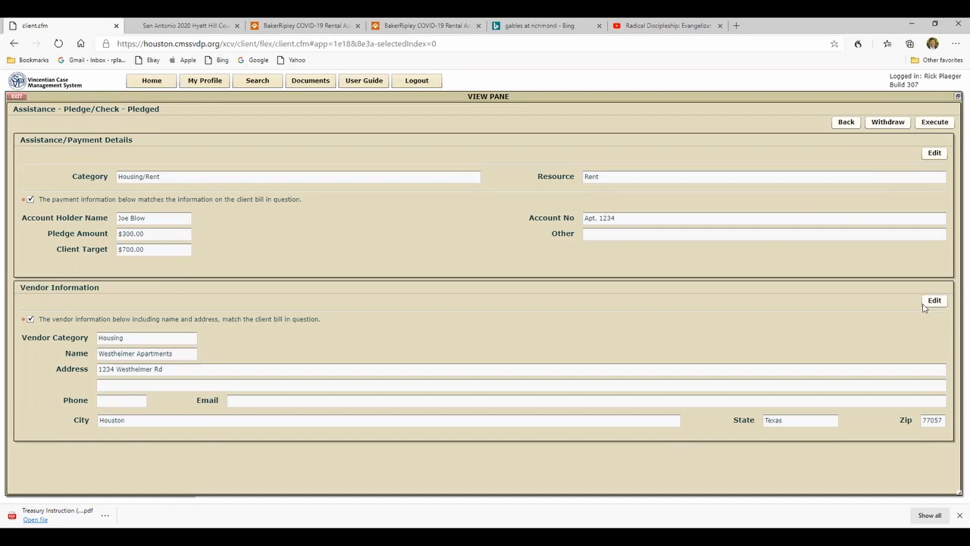
click(929, 127)
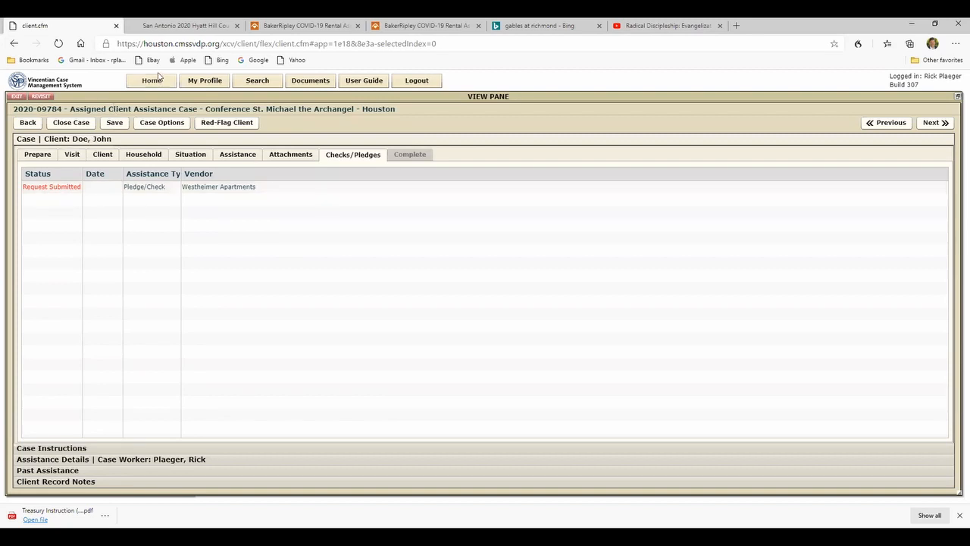
- Open the unprocessed Westheimer Apartments check request, choose Delivered to inspect its delivery fields, and exit without approving it
click(152, 80)
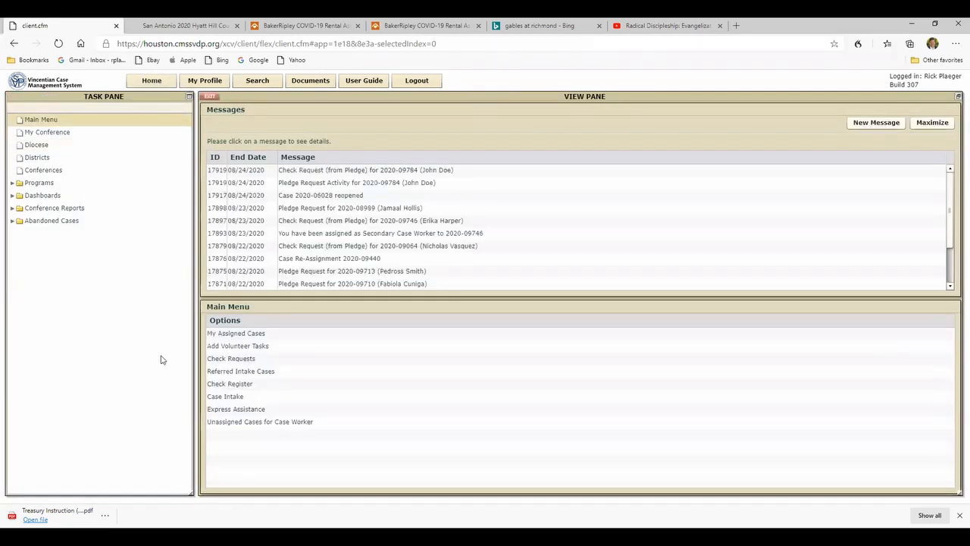
click(232, 359)
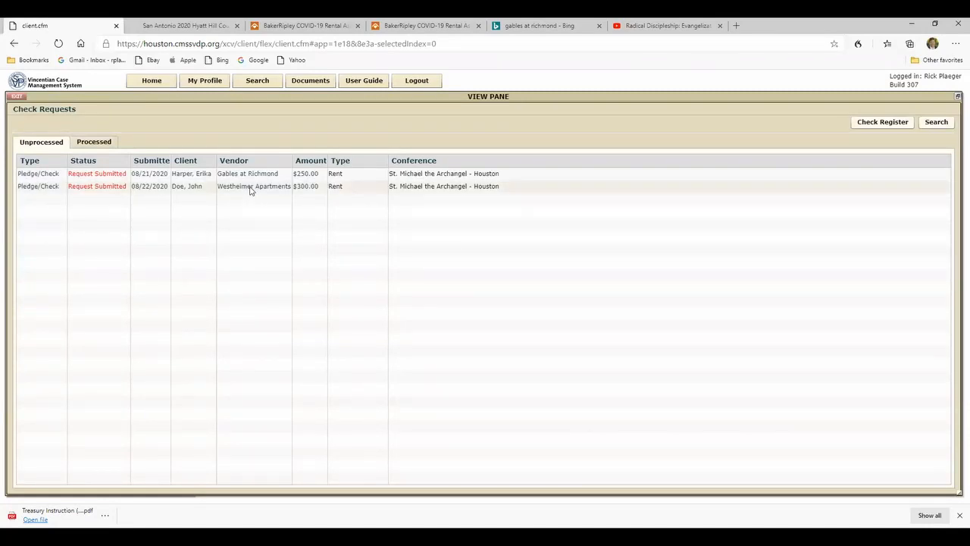
click(249, 186)
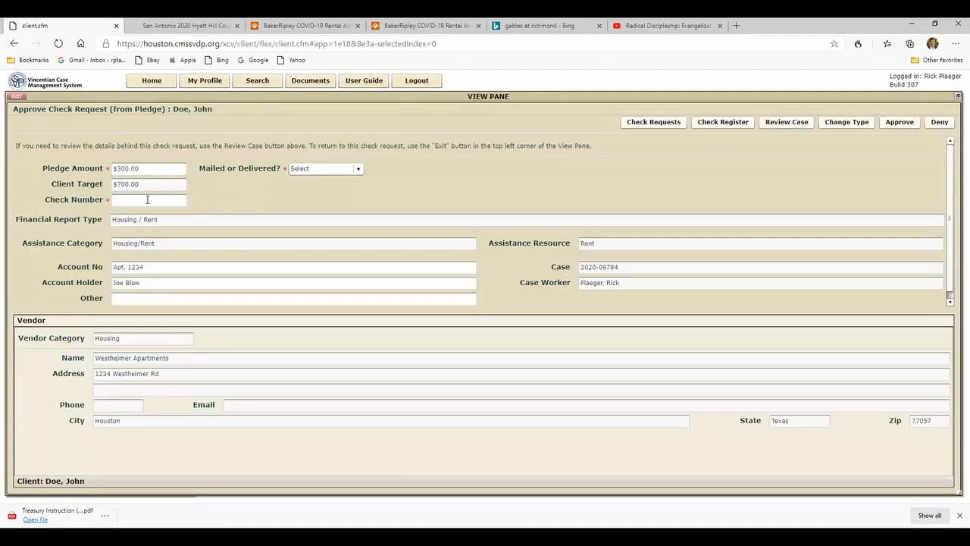
click(360, 169)
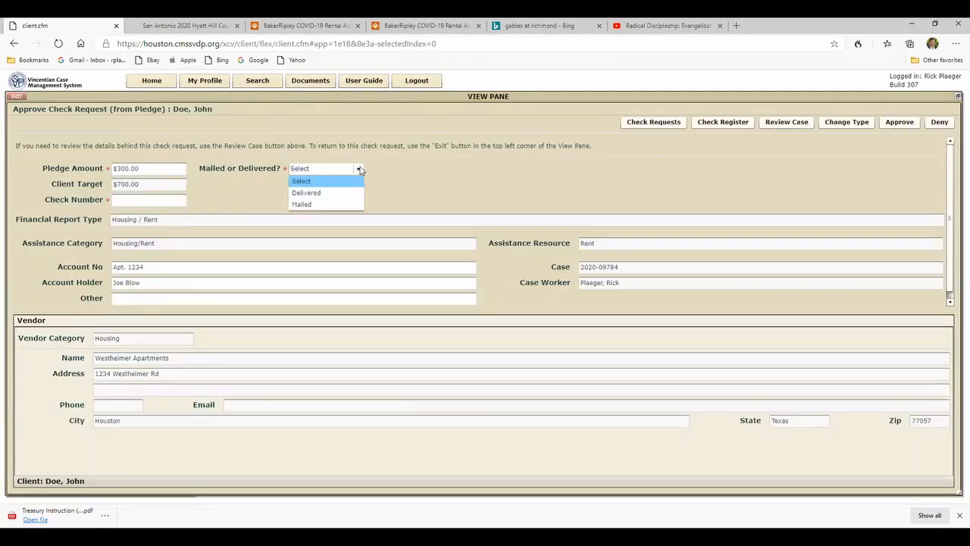
click(326, 192)
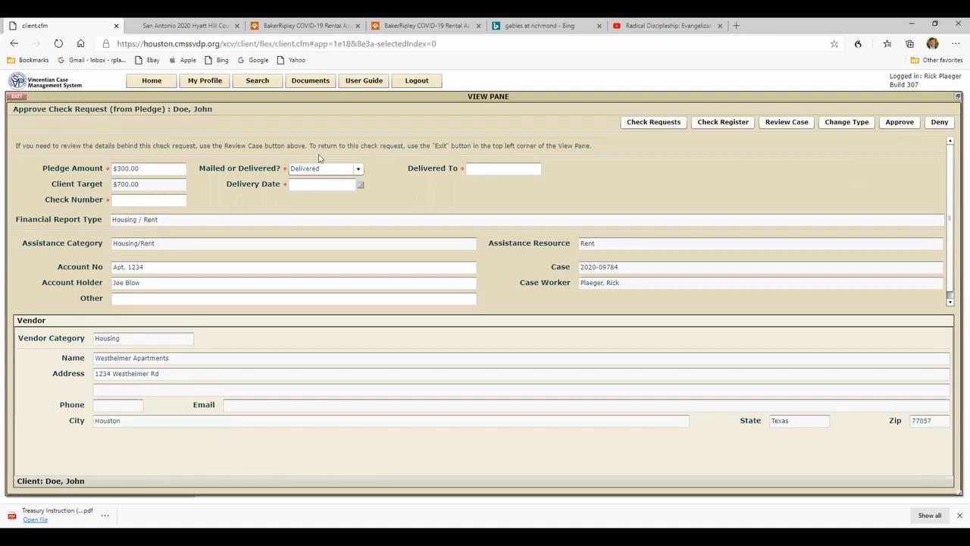
click(17, 98)
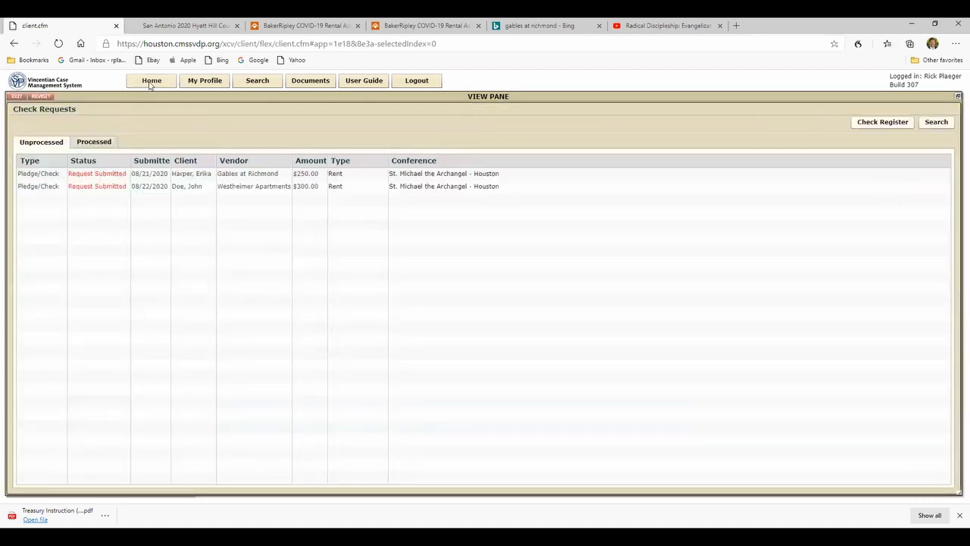
- Reopen the client's case from the assigned cases and proceed from its checks and pledges to the completion page
click(151, 82)
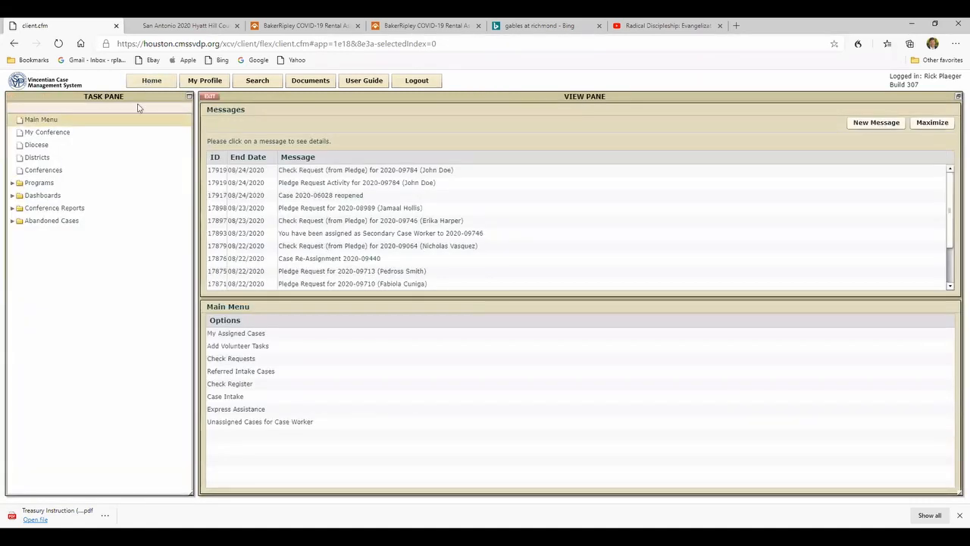
click(237, 336)
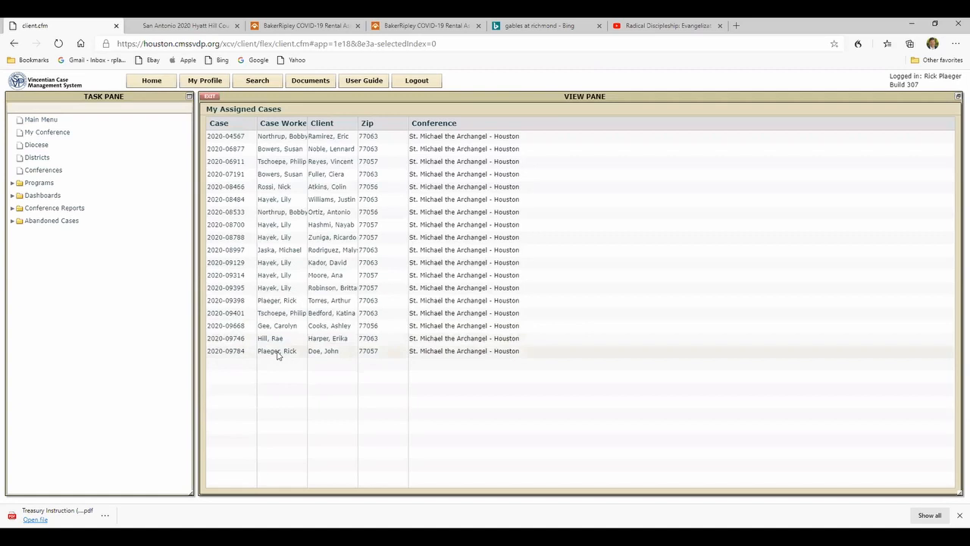
double_click(277, 352)
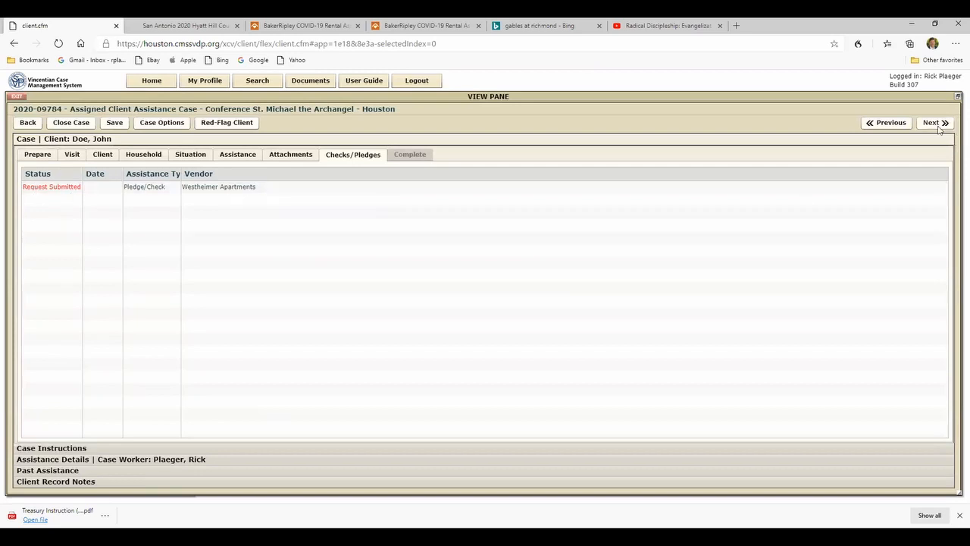
click(938, 125)
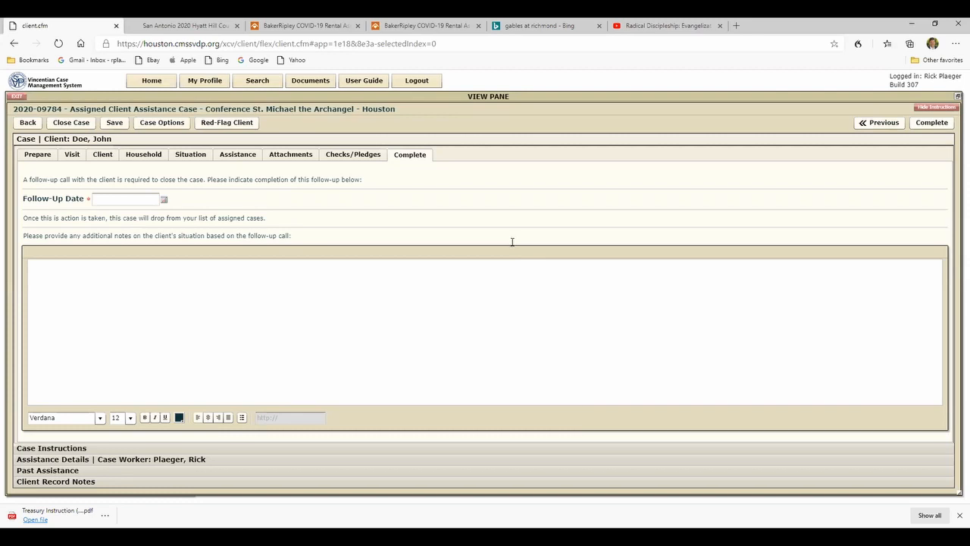
- Set the follow-up date to 08/22/2020 and enter the follow-up note "RP: Check for pledge delivered"
click(163, 200)
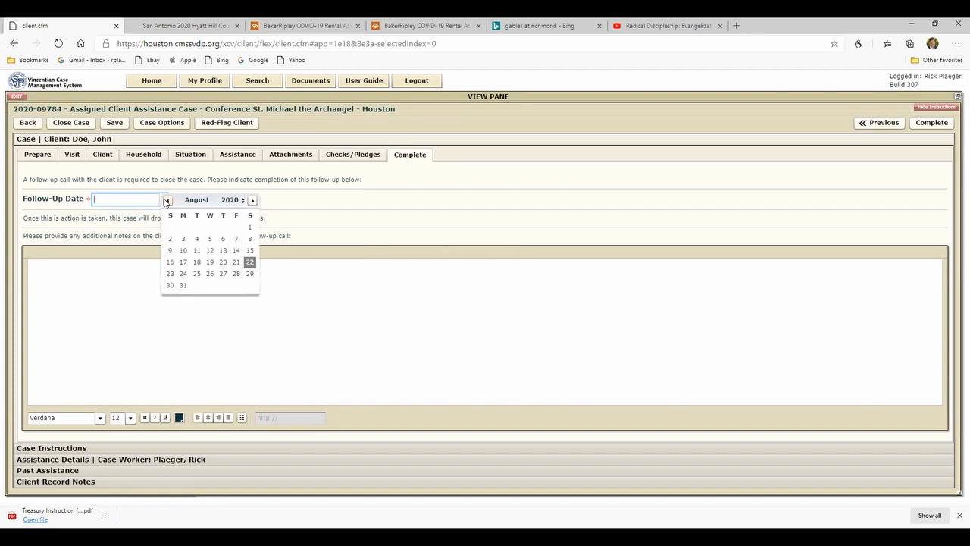
click(249, 262)
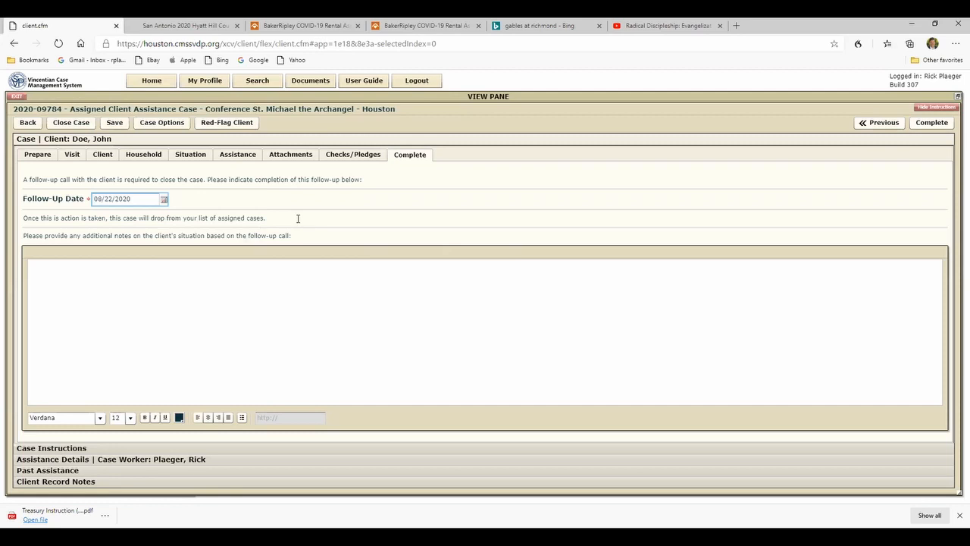
click(38, 269)
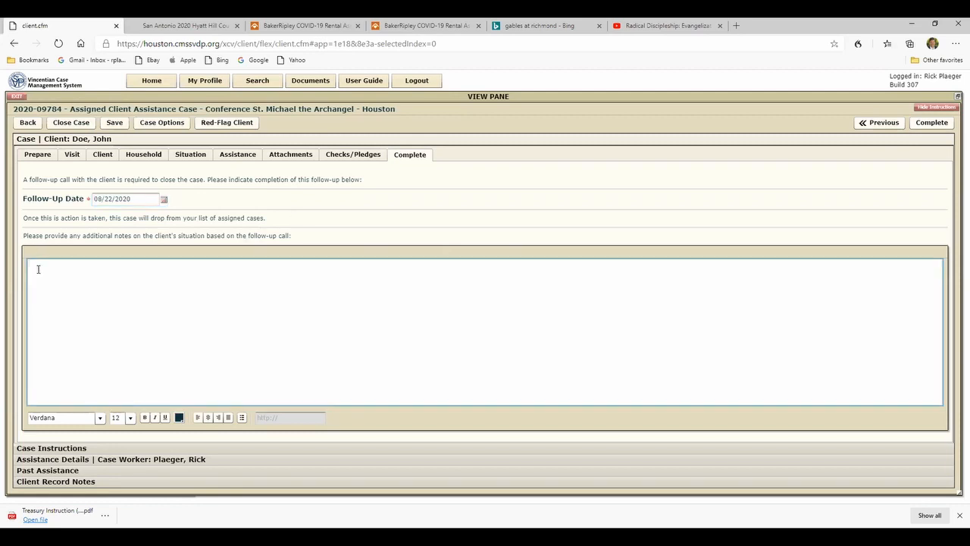
text(RP:  Check for pledge delivered)
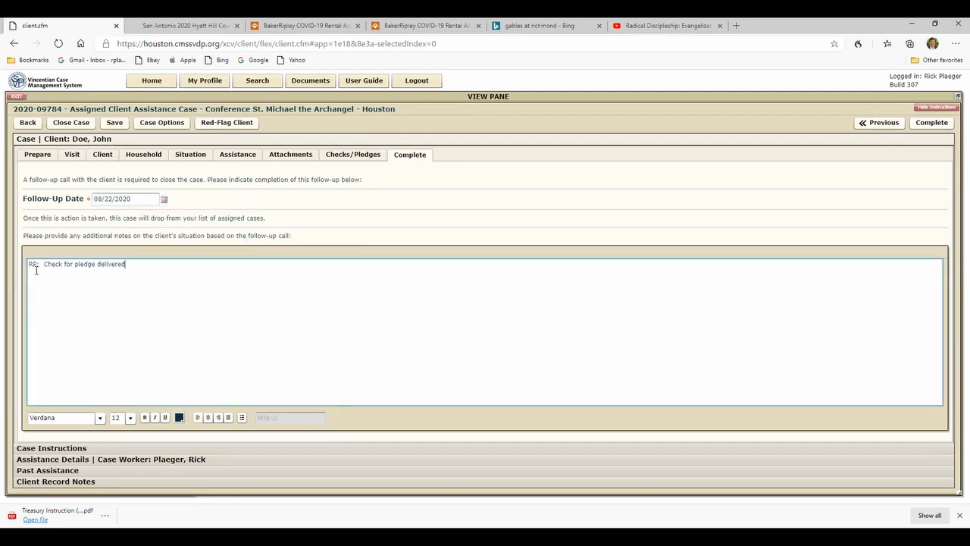